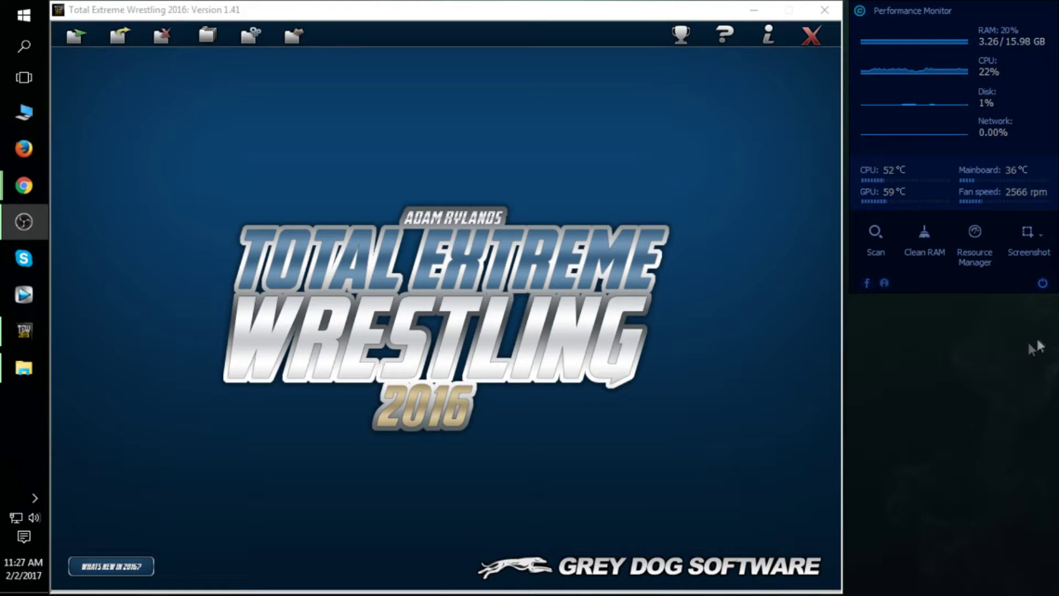
# Step: Bring up Display settings from the desktop, identify the monitors and select monitor 2
pyautogui.rightClick(926, 394)
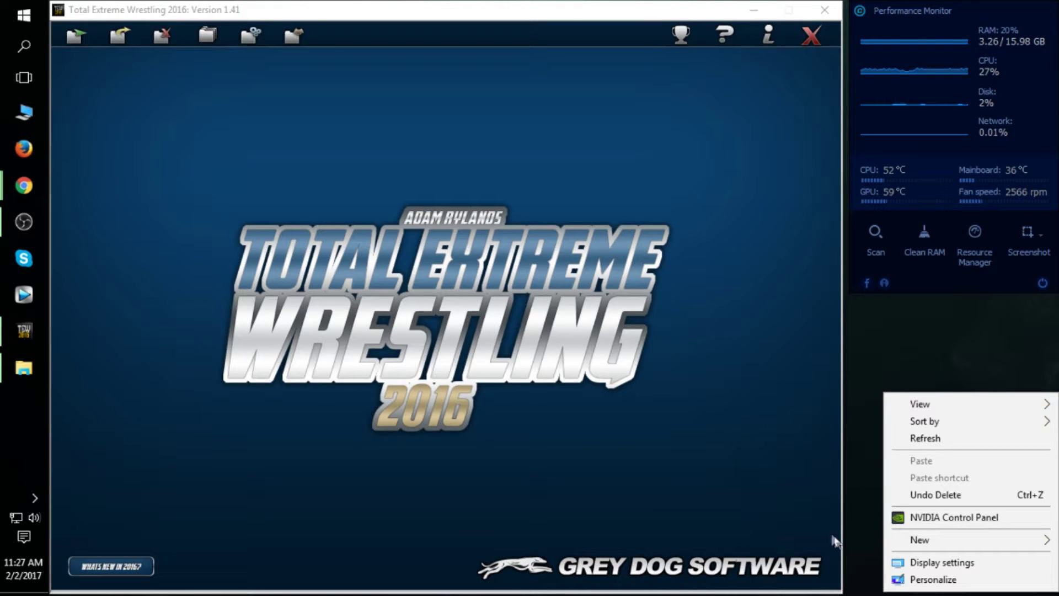
pyautogui.click(908, 563)
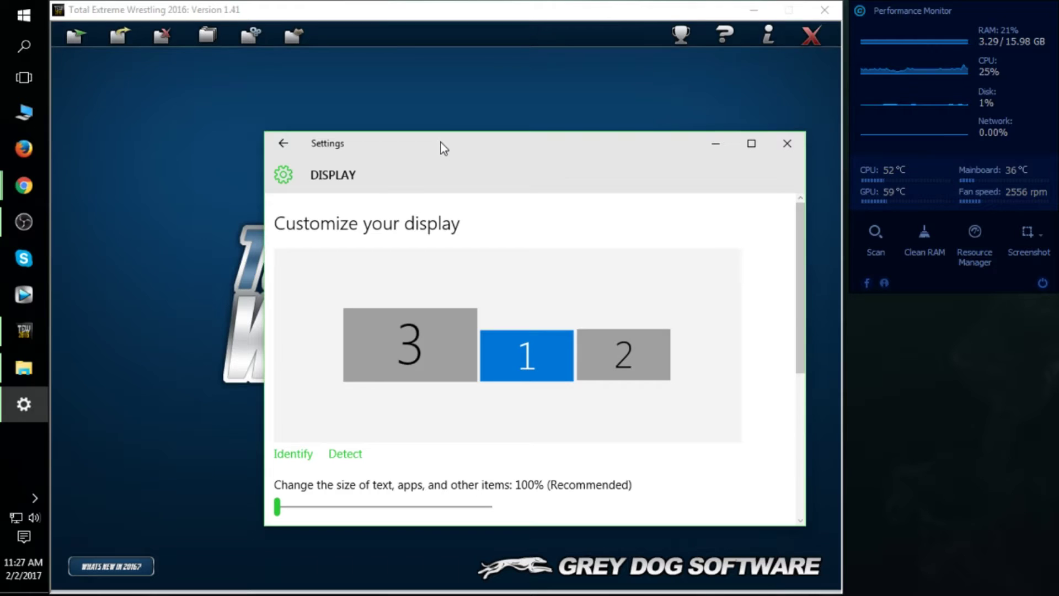
pyautogui.click(296, 455)
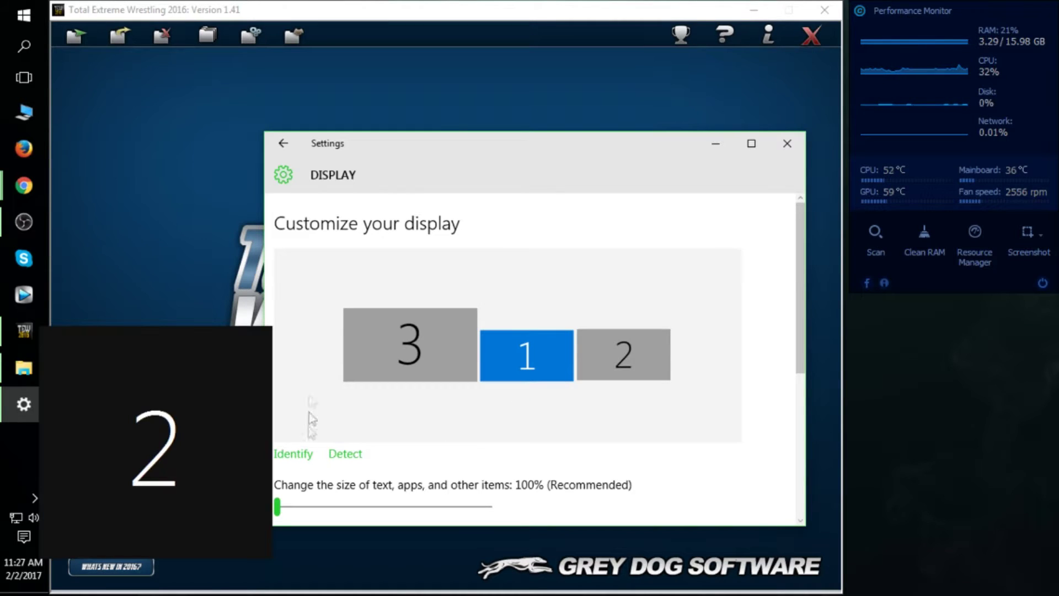
pyautogui.click(646, 353)
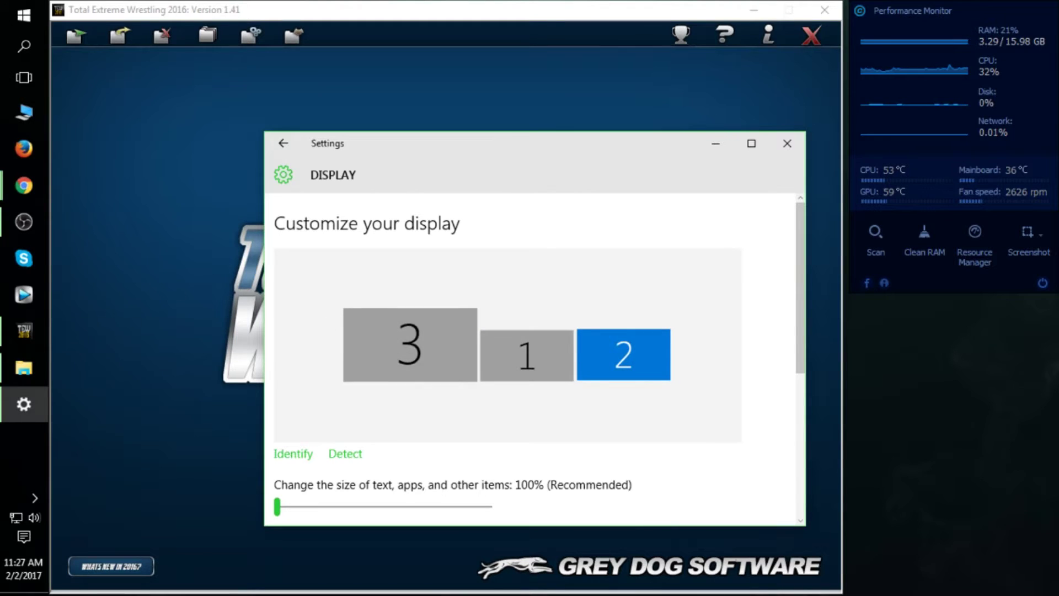
# Step: Move the Settings window up and go to Advanced display settings for monitor 2
pyautogui.scroll(-2, 611, 422)
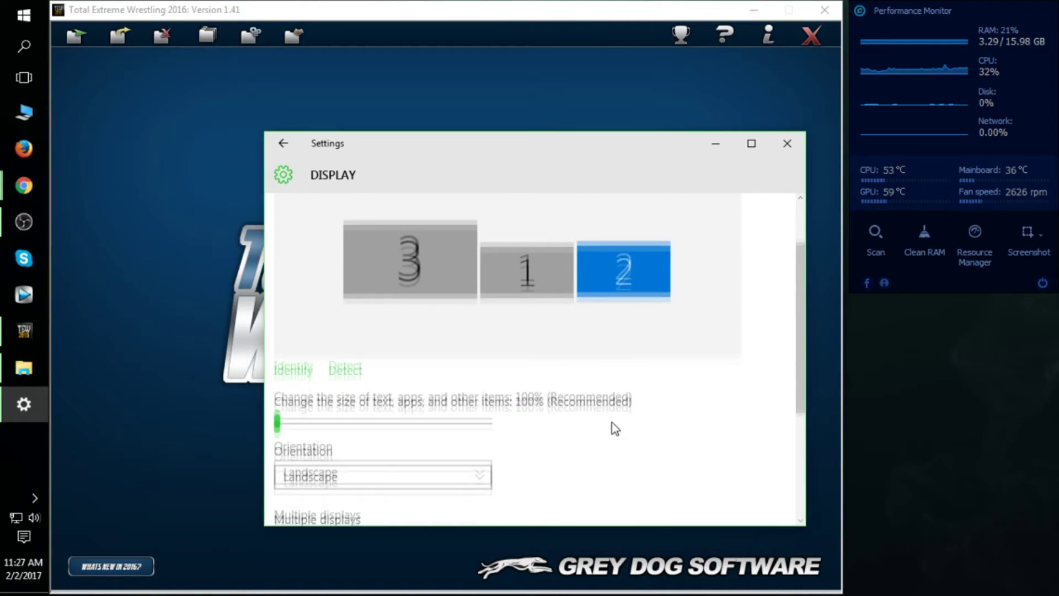
pyautogui.scroll(-1, 631, 449)
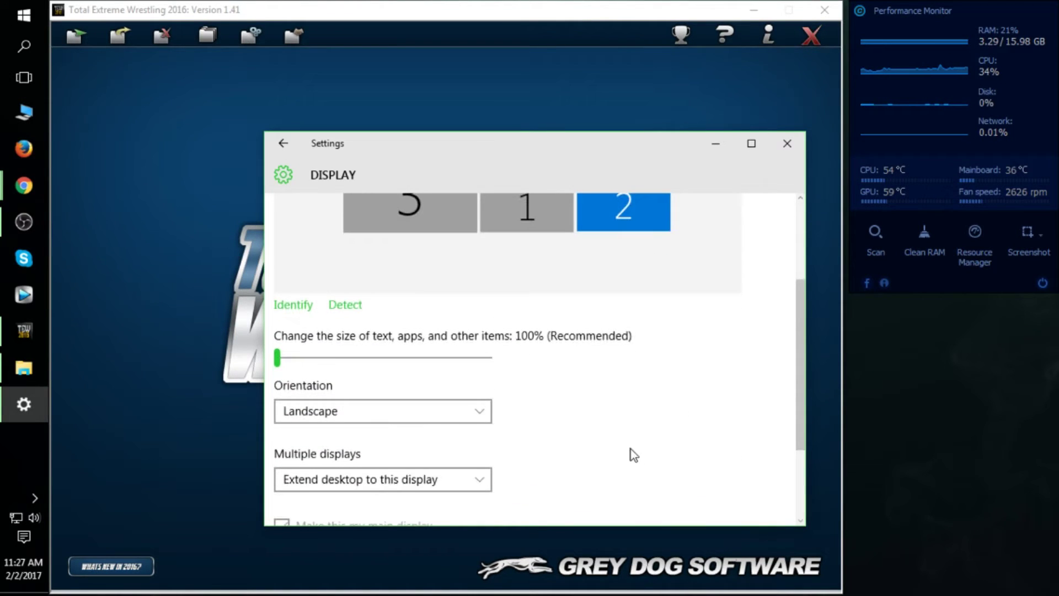
pyautogui.scroll(1, 616, 429)
pyautogui.scroll(-1, 571, 457)
pyautogui.scroll(1, 570, 465)
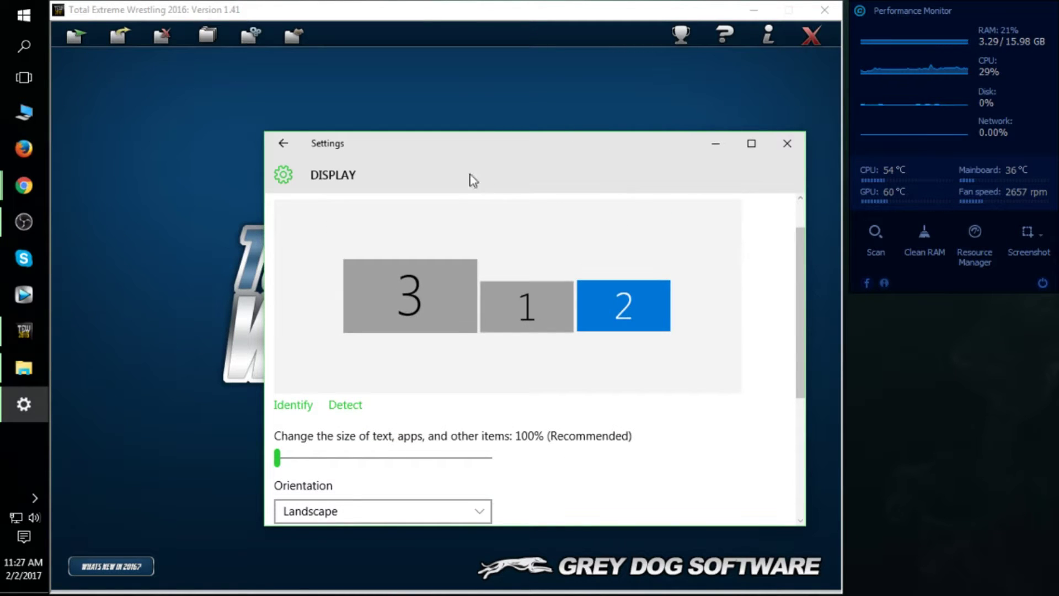
pyautogui.moveTo(443, 146); pyautogui.dragTo(465, 67)
pyautogui.scroll(-3, 584, 227)
pyautogui.click(395, 406)
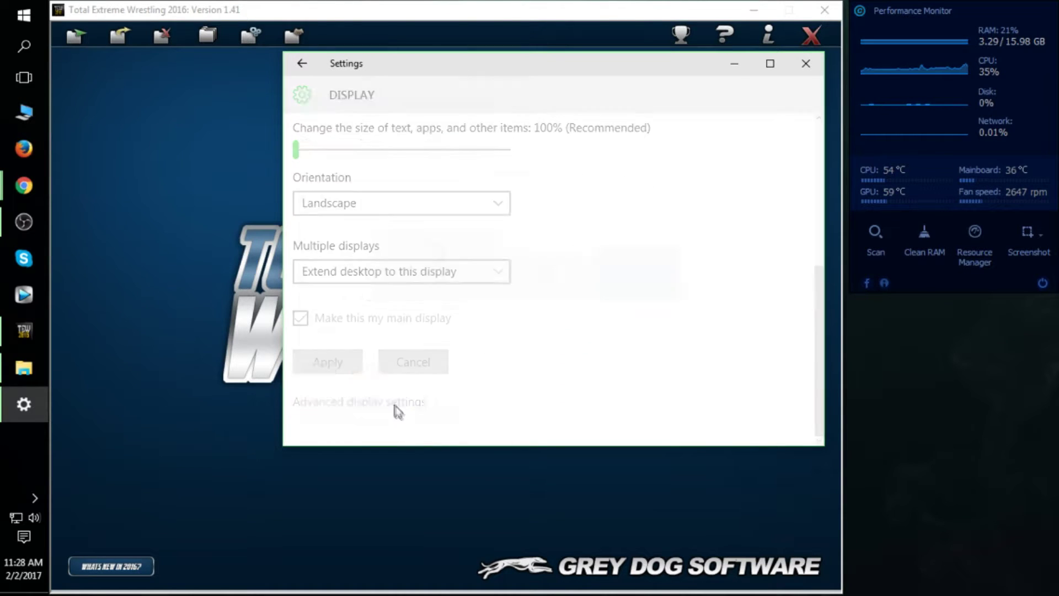
# Step: Select 1920 × 1080 from monitor 2's Resolution list
pyautogui.moveTo(428, 78); pyautogui.dragTo(668, 154)
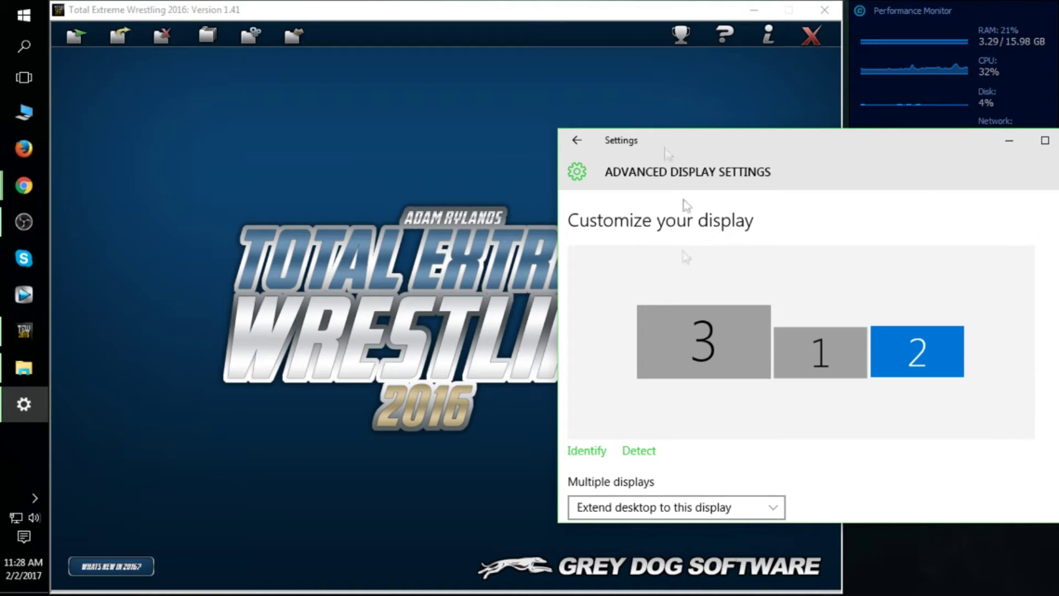
pyautogui.moveTo(848, 158); pyautogui.dragTo(565, 204)
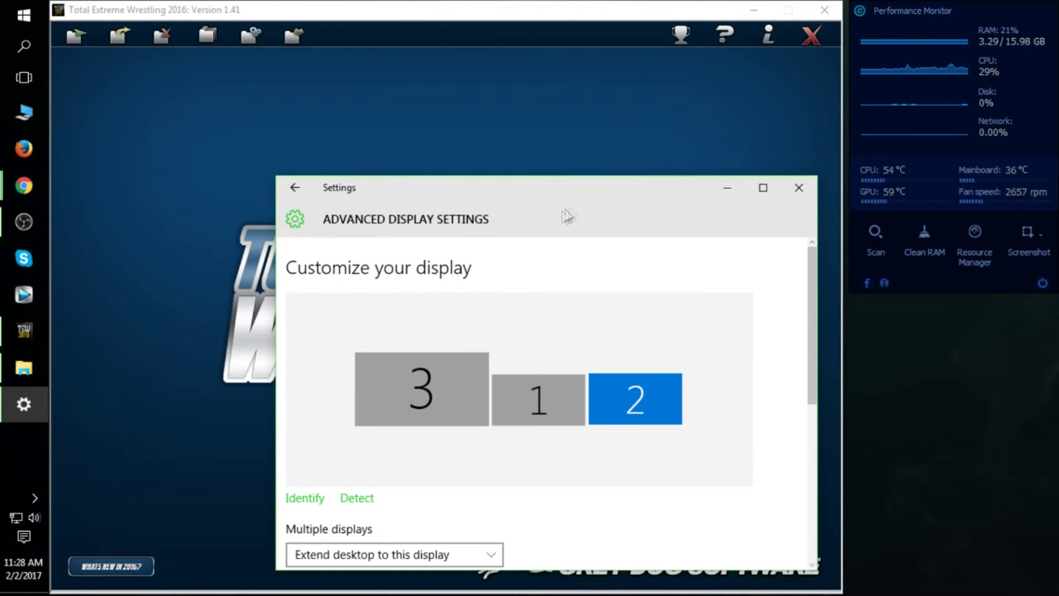
pyautogui.scroll(-5, 560, 447)
pyautogui.scroll(2, 481, 443)
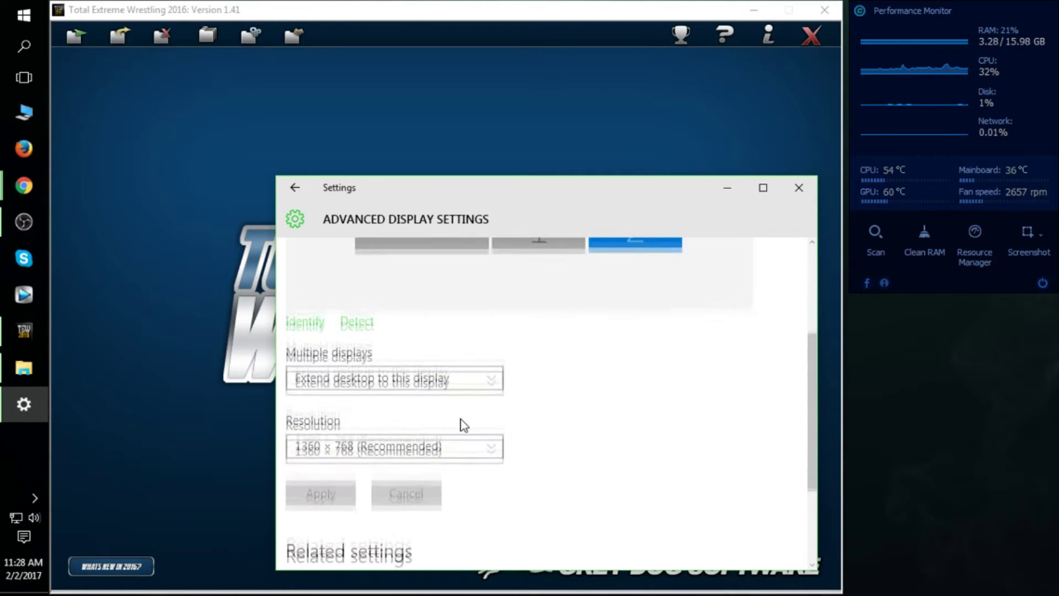
pyautogui.click(409, 478)
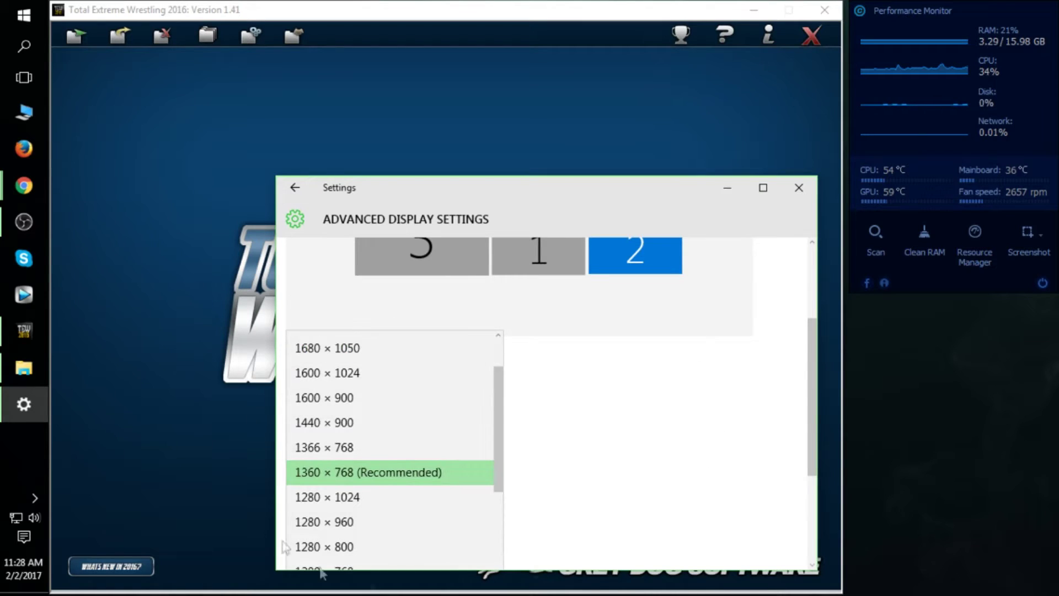
pyautogui.click(658, 461)
pyautogui.moveTo(546, 199); pyautogui.dragTo(524, 157)
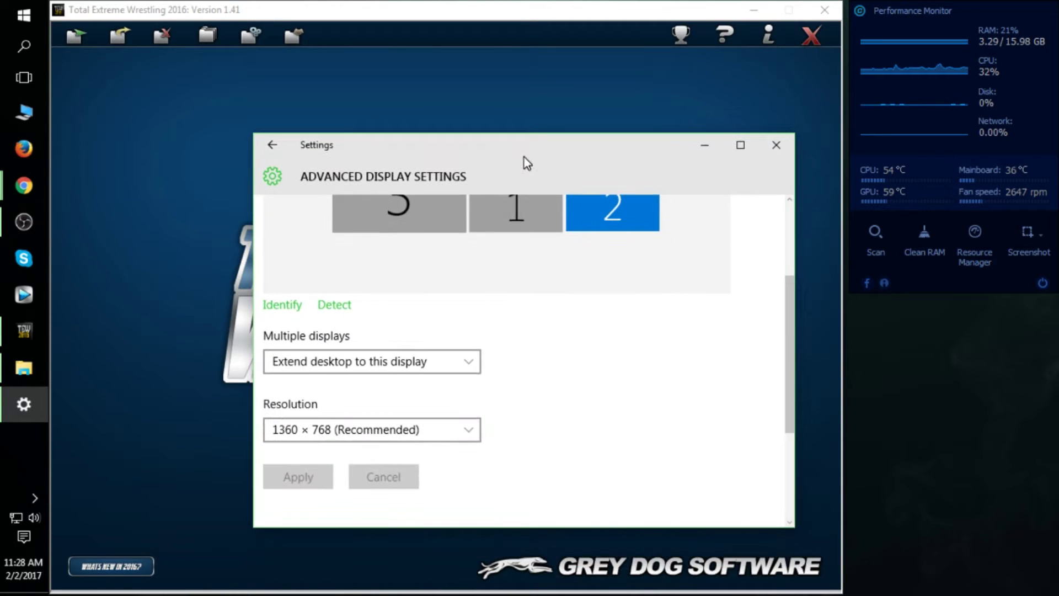
pyautogui.click(458, 433)
pyautogui.scroll(1, 433, 418)
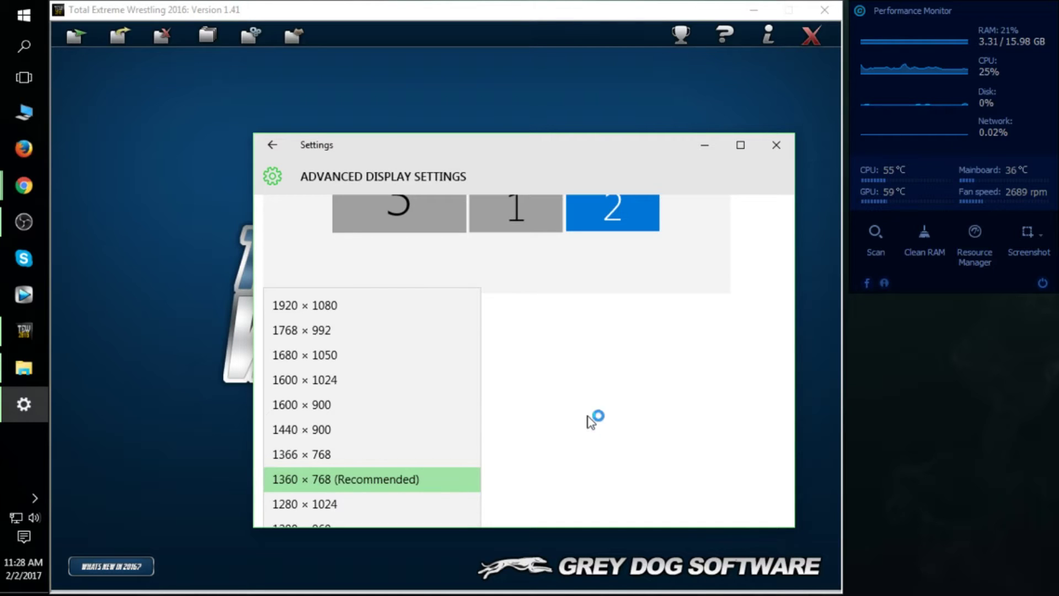
pyautogui.click(375, 306)
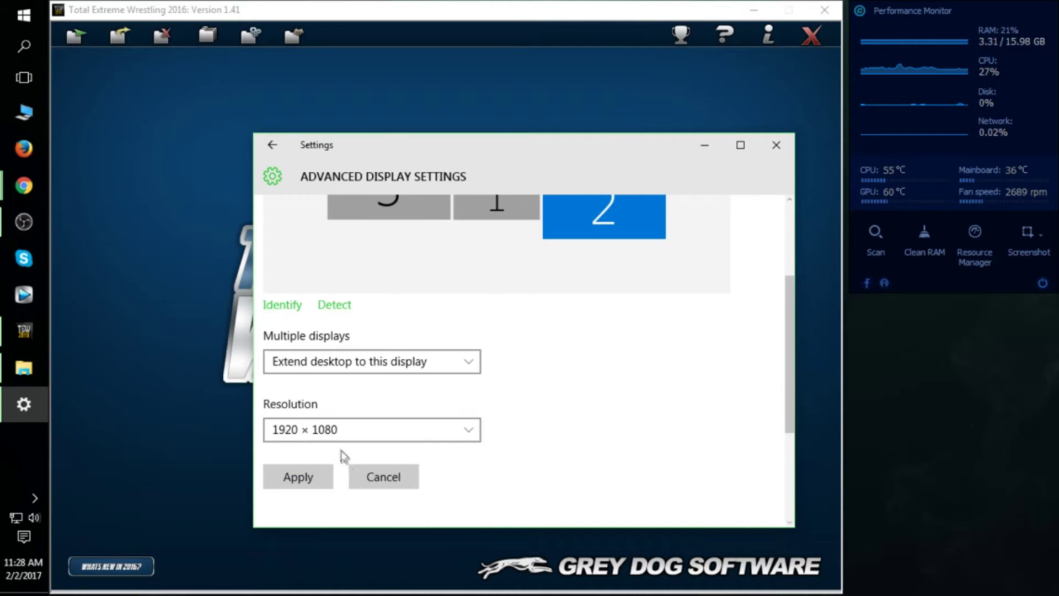
# Step: Apply the 1920 × 1080 resolution to monitor 2 and keep the change
pyautogui.click(317, 482)
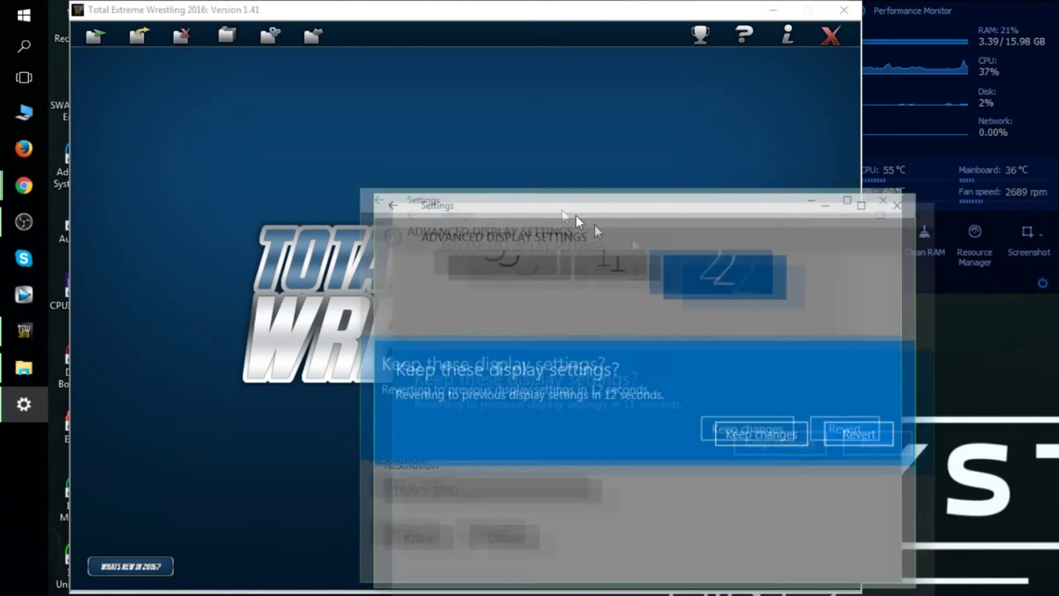
pyautogui.moveTo(579, 220); pyautogui.dragTo(827, 285)
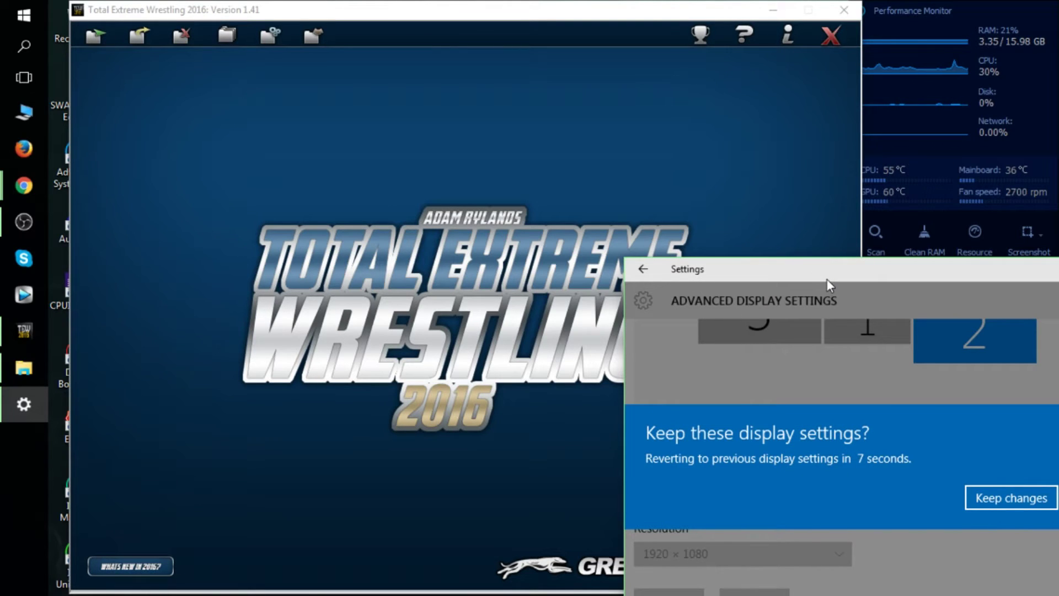
pyautogui.click(1045, 496)
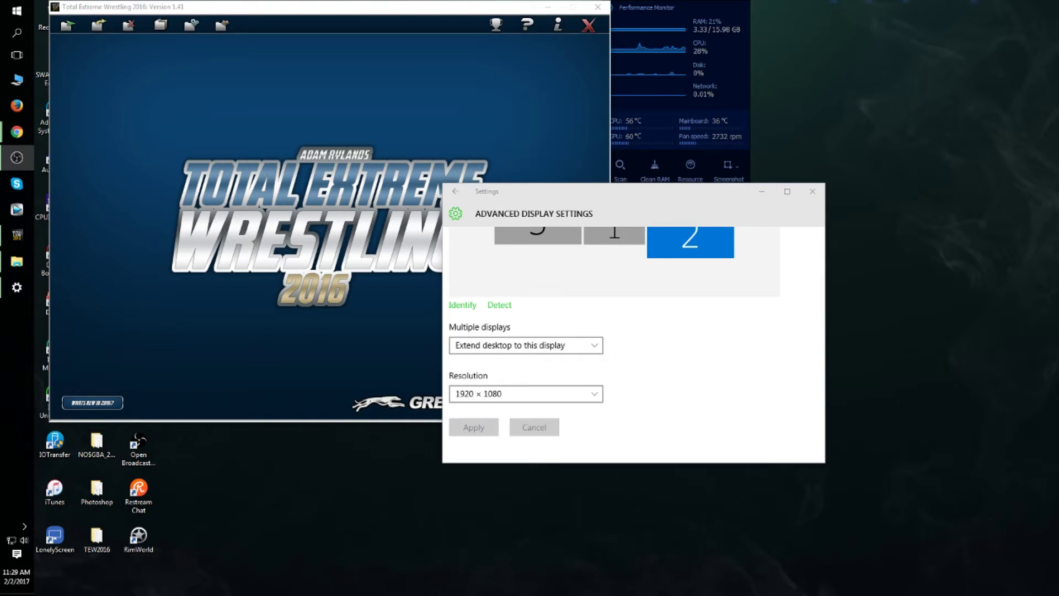
# Step: Return monitor 2 to 1360 × 768 (Recommended), apply it and keep the change
pyautogui.moveTo(518, 193); pyautogui.dragTo(535, 226)
pyautogui.moveTo(640, 25)
pyautogui.mouseDown()
pyautogui.moveTo(922, 37)
pyautogui.moveTo(639, 38)
pyautogui.mouseUp()
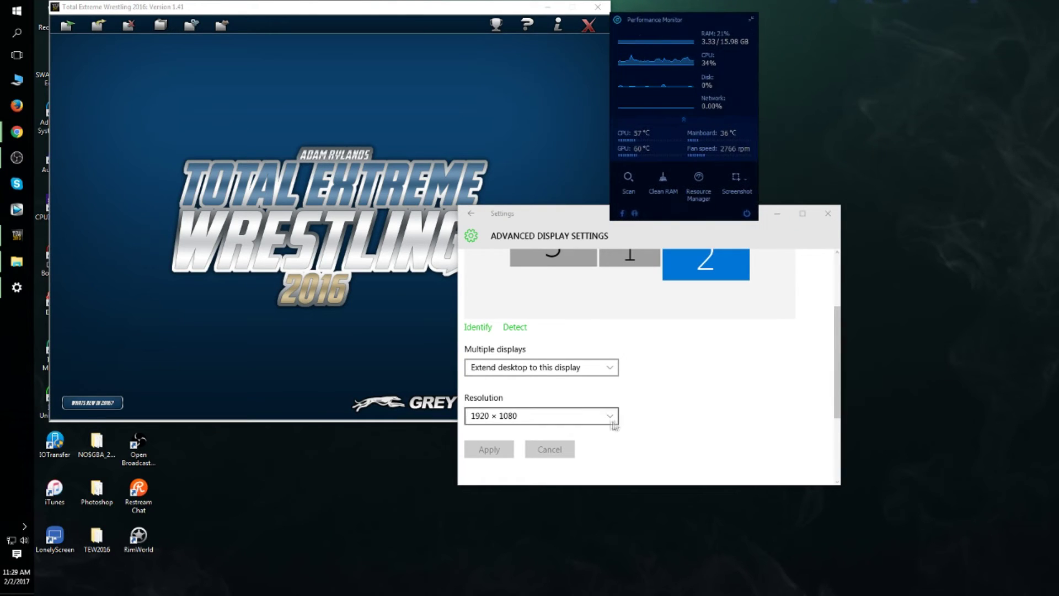
pyautogui.click(585, 421)
pyautogui.click(546, 450)
pyautogui.click(488, 446)
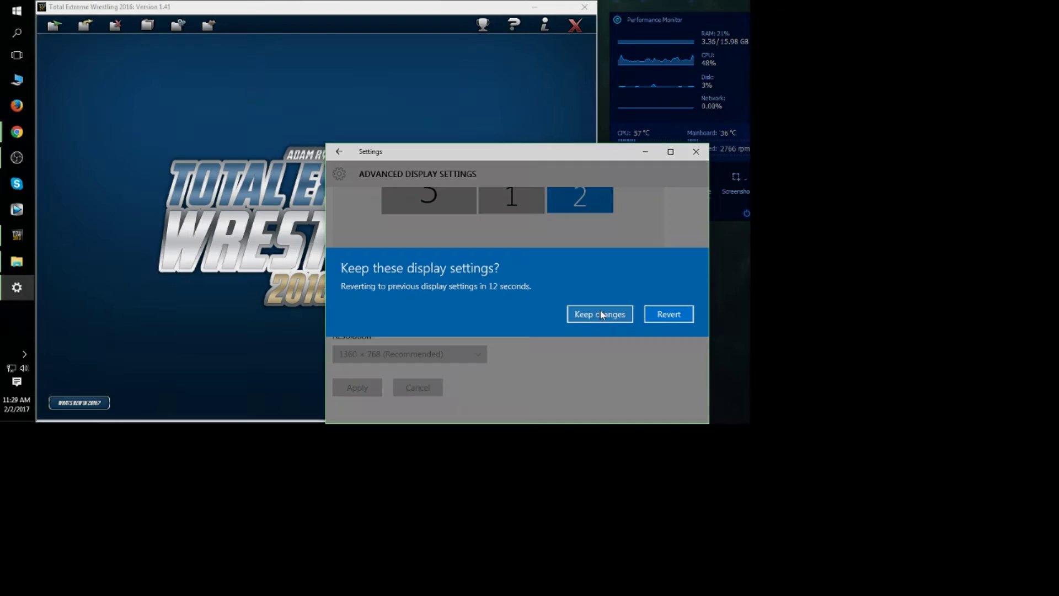
pyautogui.press('Return')
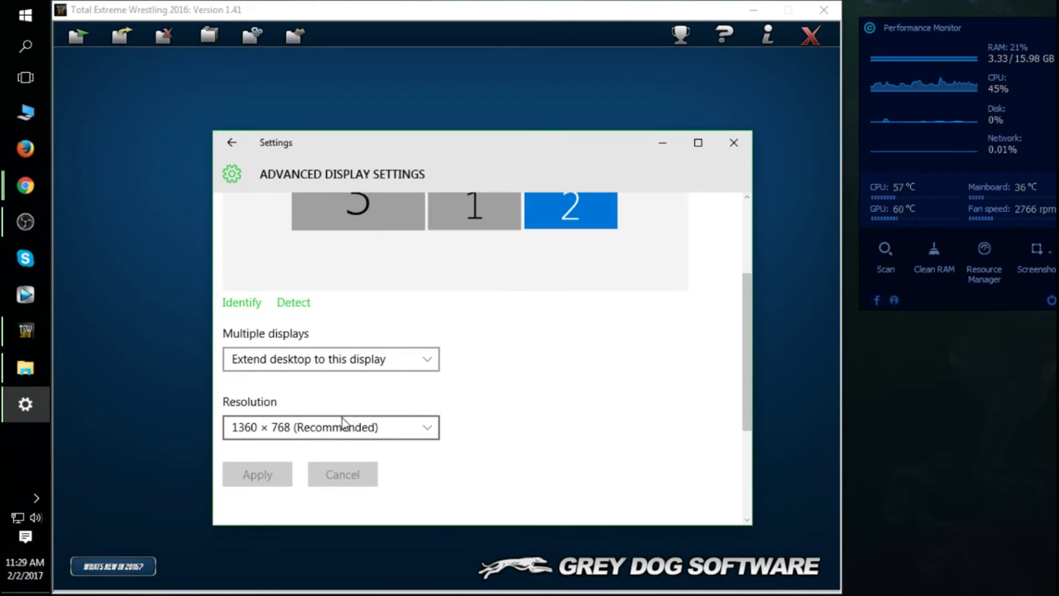
# Step: Set monitor 2 to 800 × 600, apply it and keep the change
pyautogui.click(342, 427)
pyautogui.scroll(-5, 406, 419)
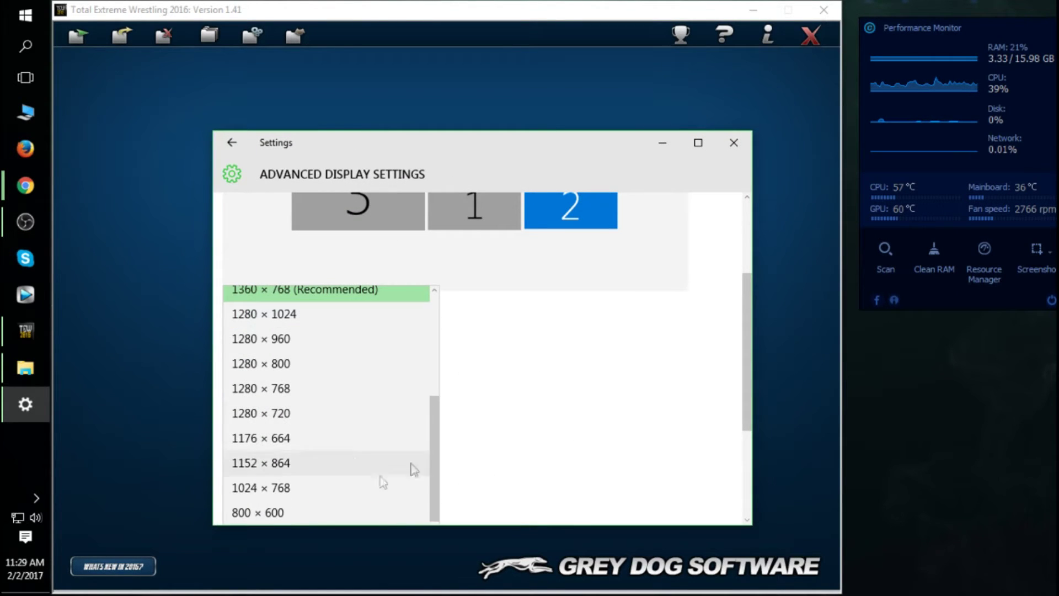
pyautogui.click(282, 513)
pyautogui.click(268, 481)
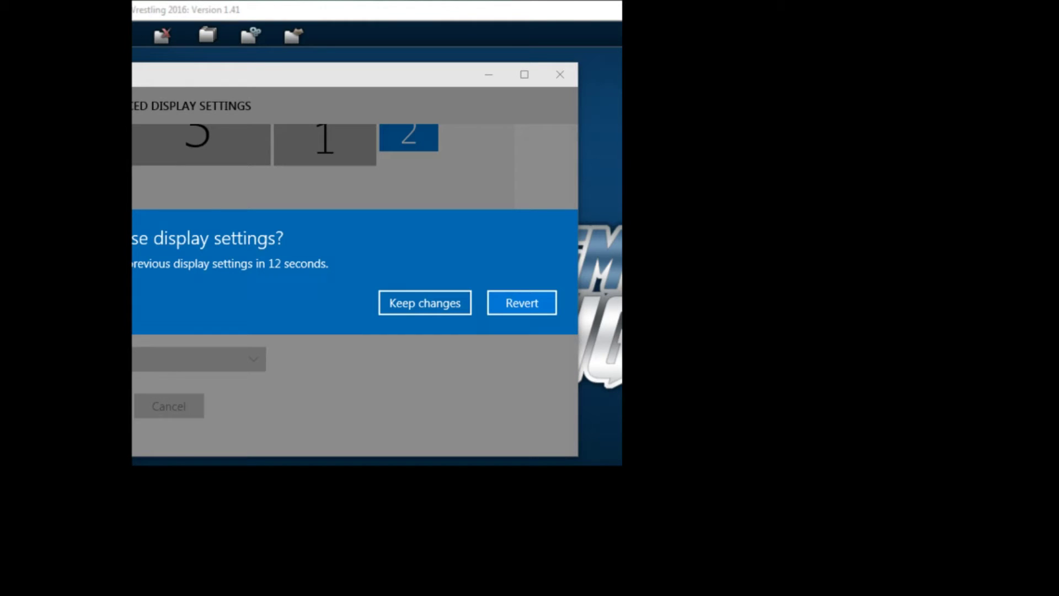
pyautogui.click(408, 298)
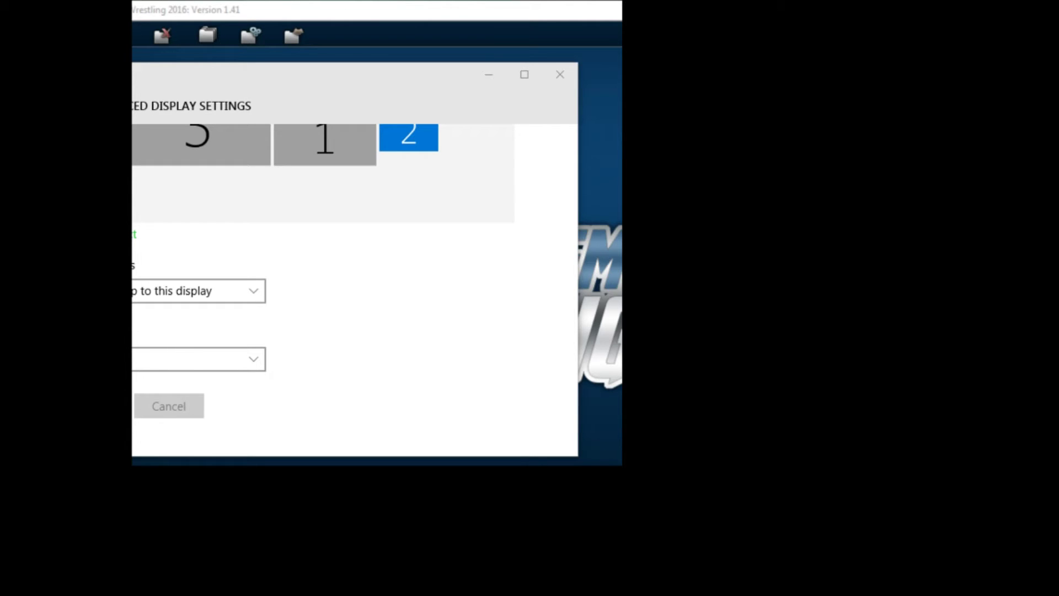
# Step: Switch monitor 2 to 1024 × 768, apply it and keep the change
pyautogui.moveTo(118, 85); pyautogui.dragTo(167, 48)
pyautogui.click(192, 329)
pyautogui.scroll(3, 191, 330)
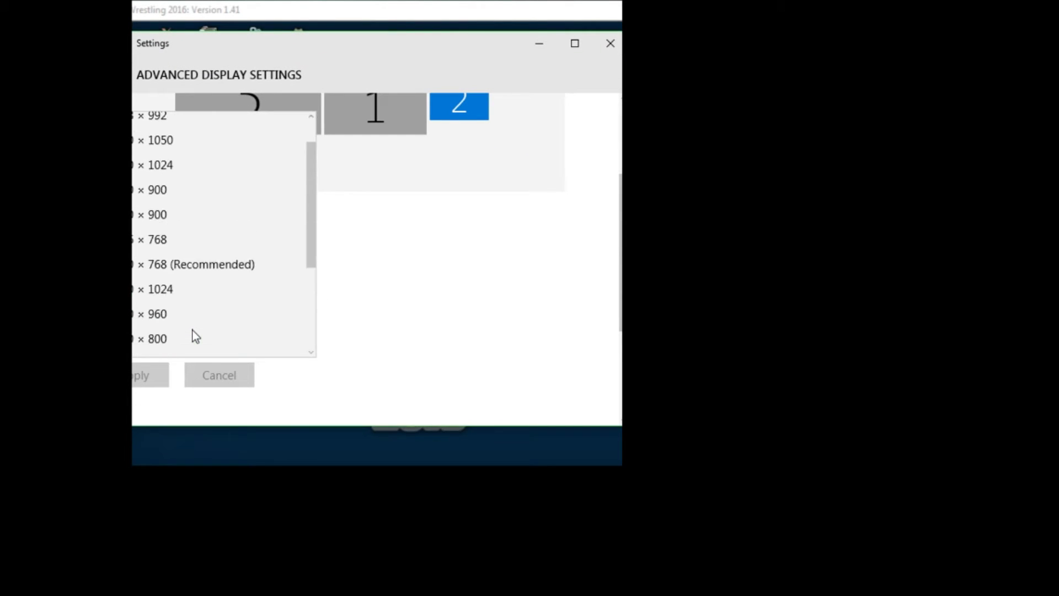
pyautogui.click(165, 266)
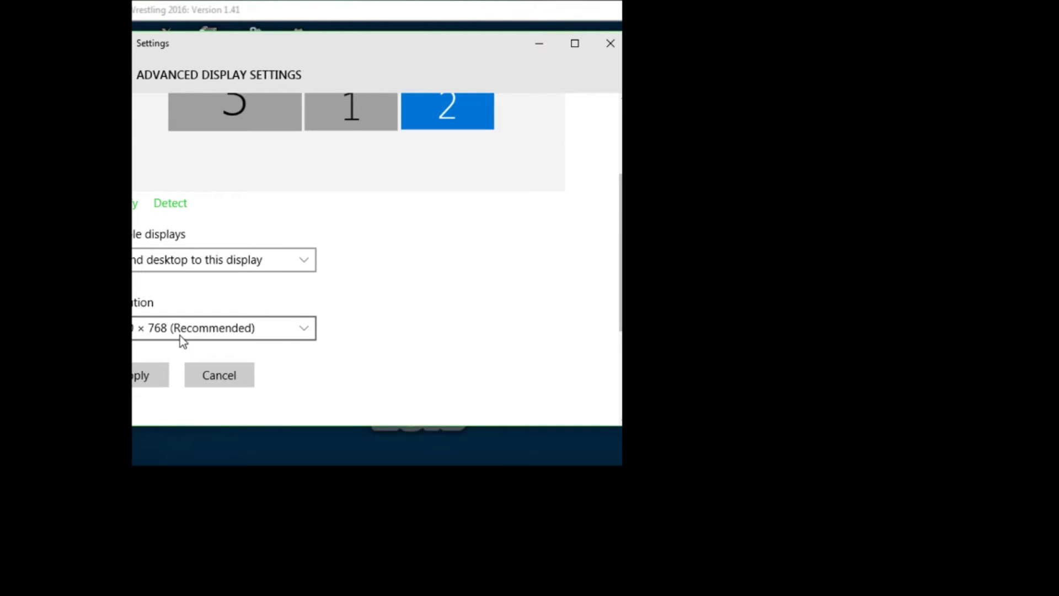
pyautogui.click(185, 326)
pyautogui.scroll(-3, 187, 327)
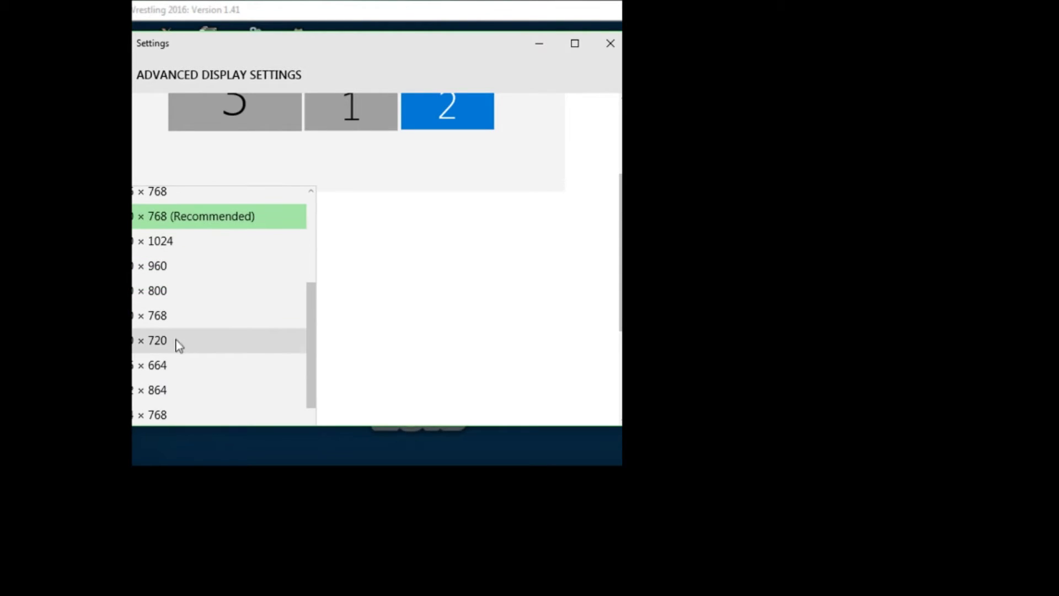
pyautogui.scroll(-1, 144, 395)
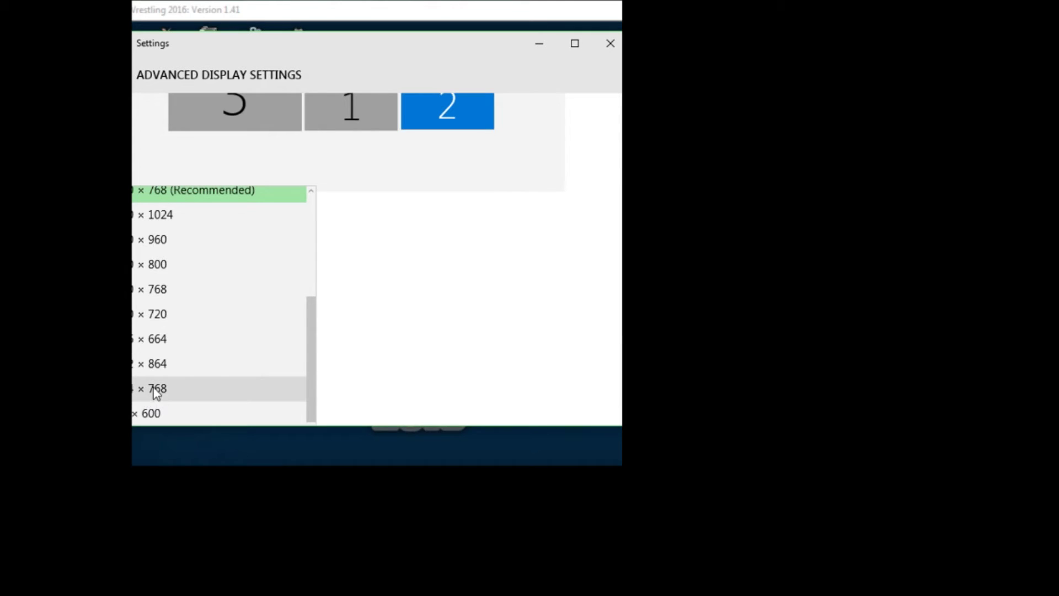
pyautogui.click(153, 388)
pyautogui.click(150, 386)
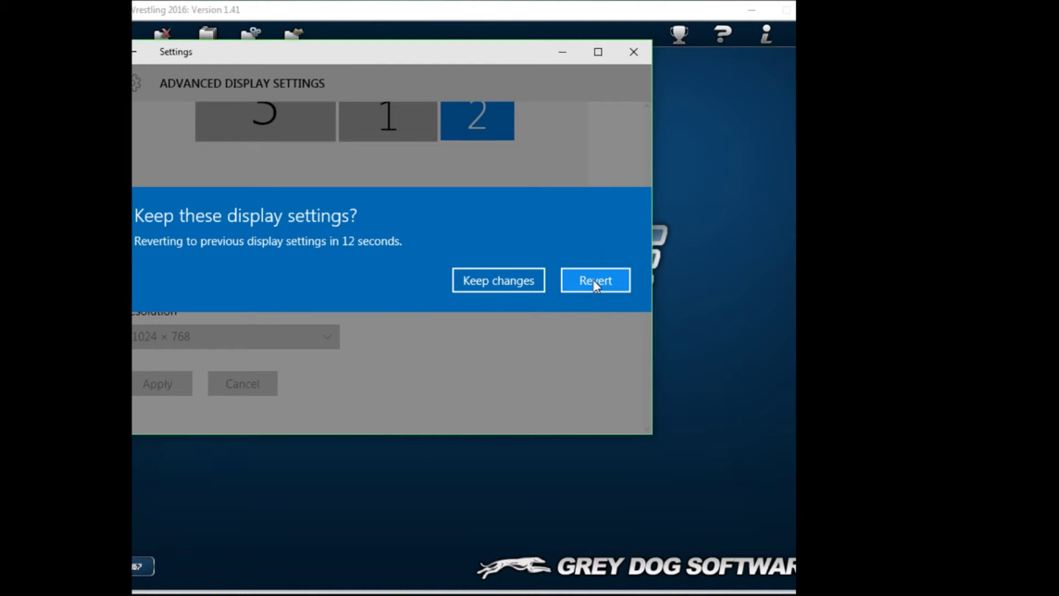
pyautogui.click(478, 286)
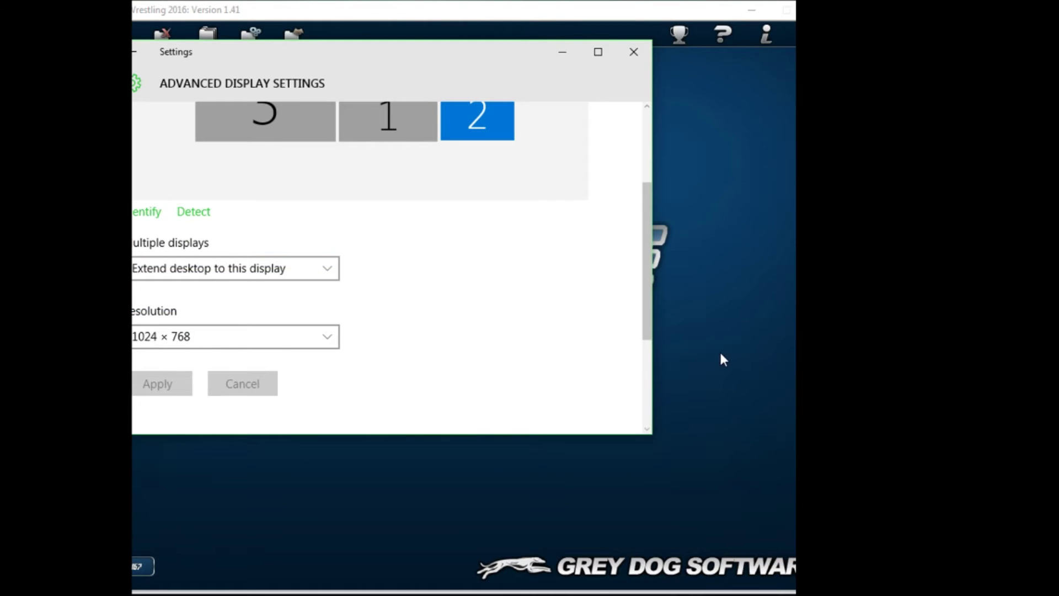
# Step: Select 1280 × 720 for the second display and apply it
pyautogui.click(260, 330)
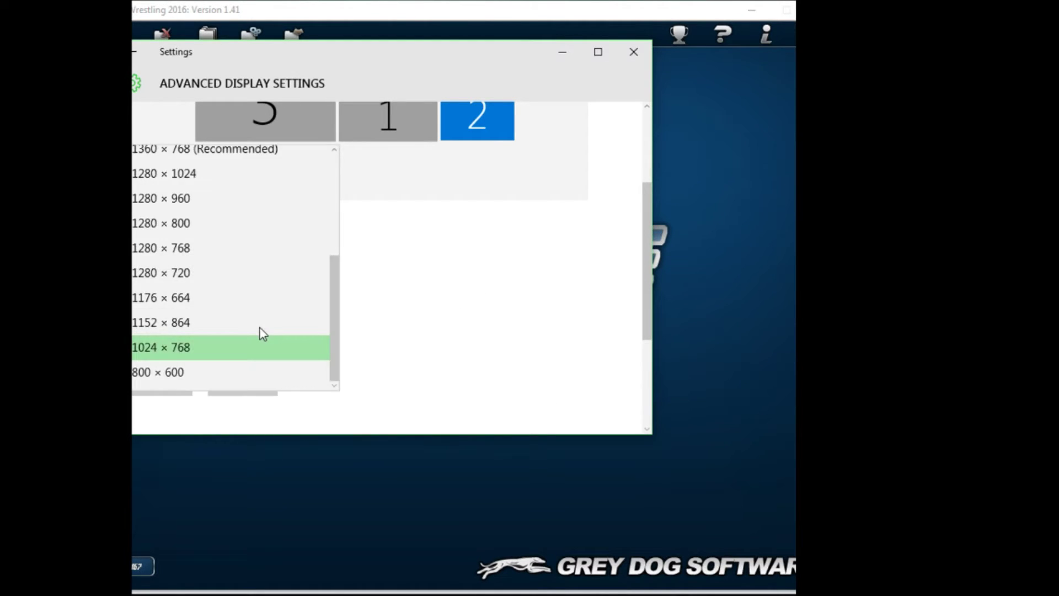
pyautogui.click(239, 313)
pyautogui.click(175, 394)
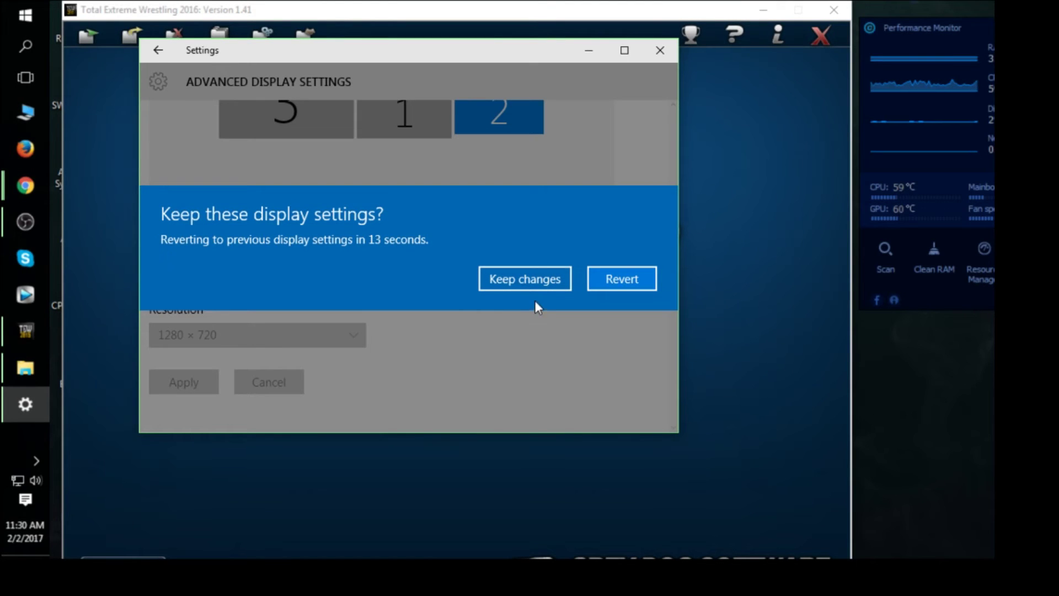
# Step: Keep 1280 × 720, then restore 1360 × 768 (Recommended) and keep it
pyautogui.click(548, 278)
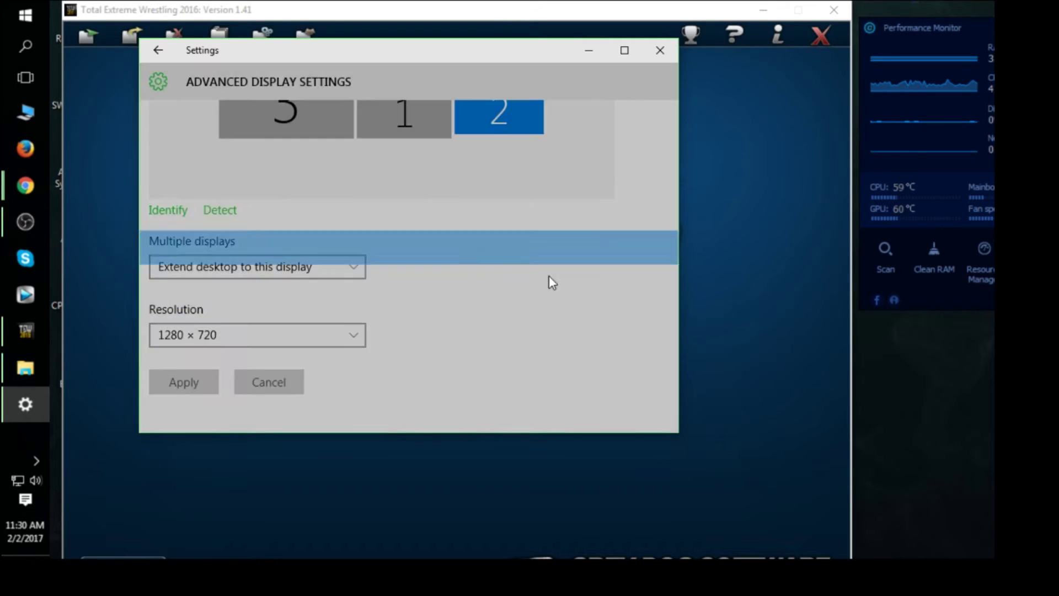
pyautogui.moveTo(877, 44); pyautogui.dragTo(863, 24)
pyautogui.click(274, 338)
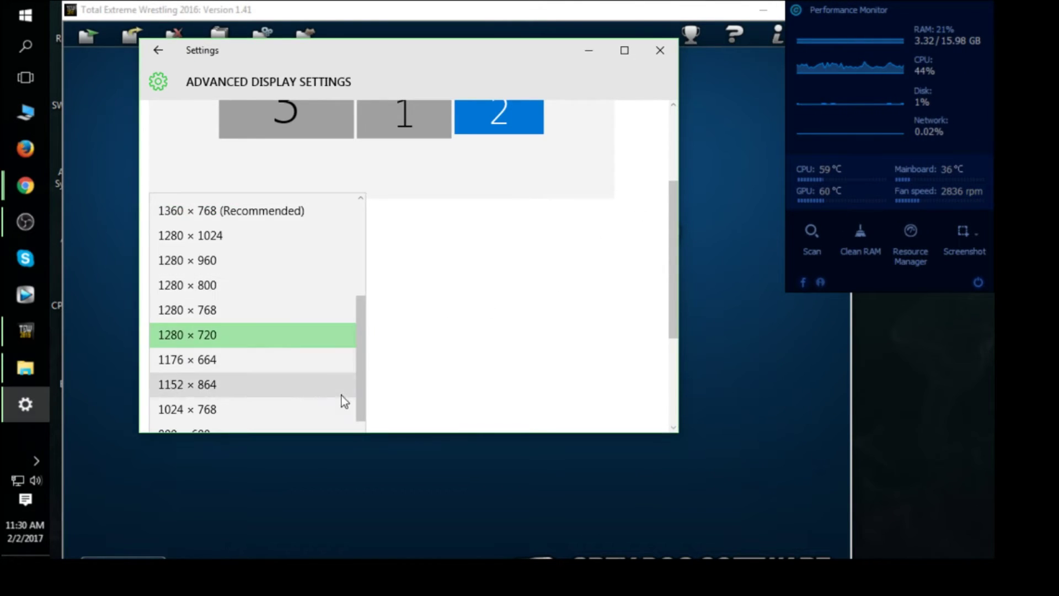
pyautogui.click(220, 209)
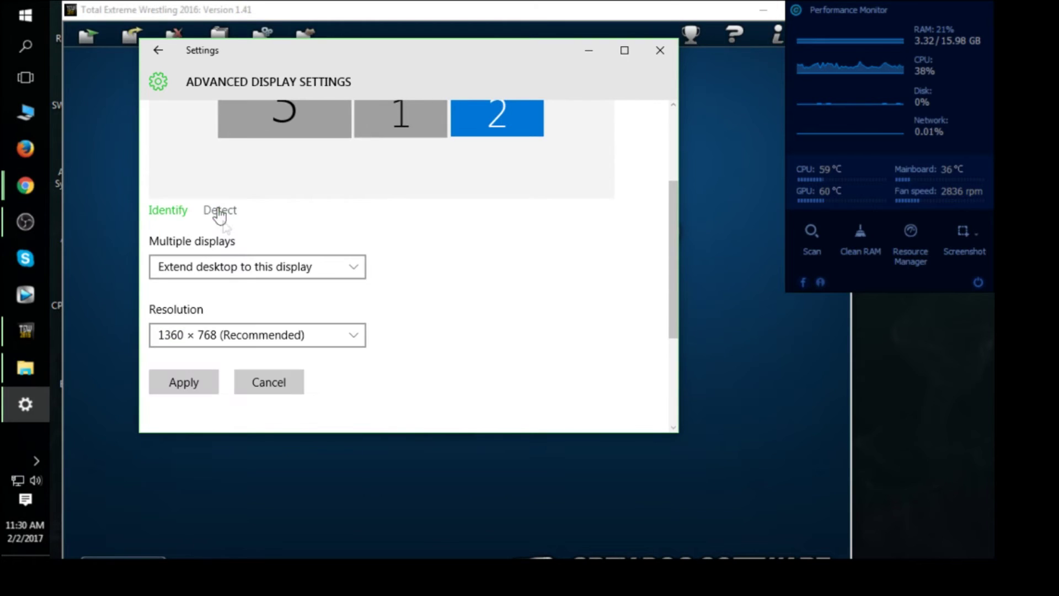
pyautogui.click(200, 380)
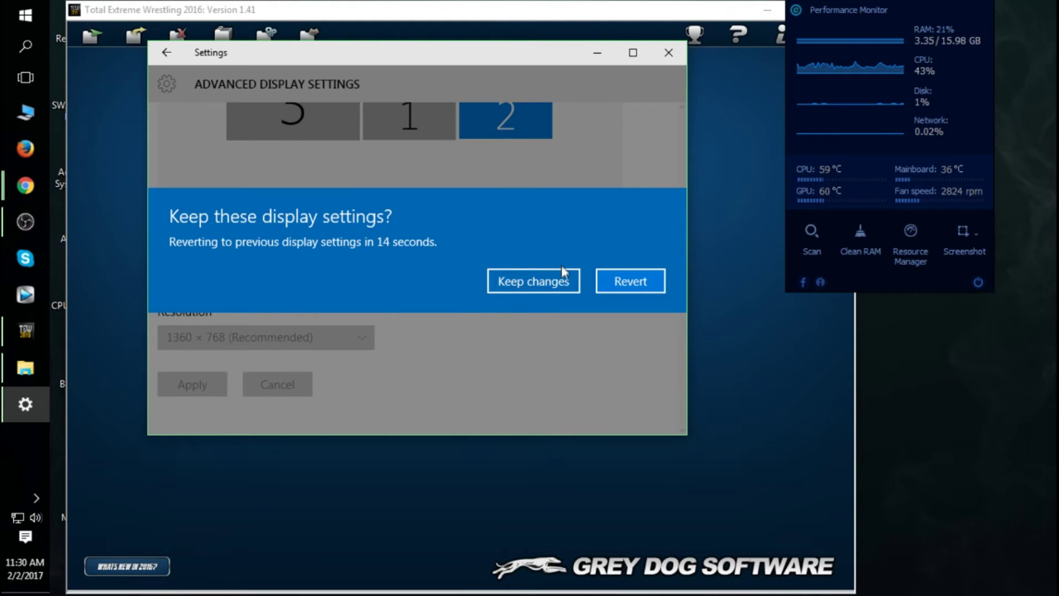
pyautogui.click(544, 284)
# Step: Rearrange the Performance Monitor and game windows and bring Settings to the front
pyautogui.moveTo(870, 9); pyautogui.dragTo(938, 6)
pyautogui.moveTo(505, 11); pyautogui.dragTo(480, 14)
pyautogui.click(25, 404)
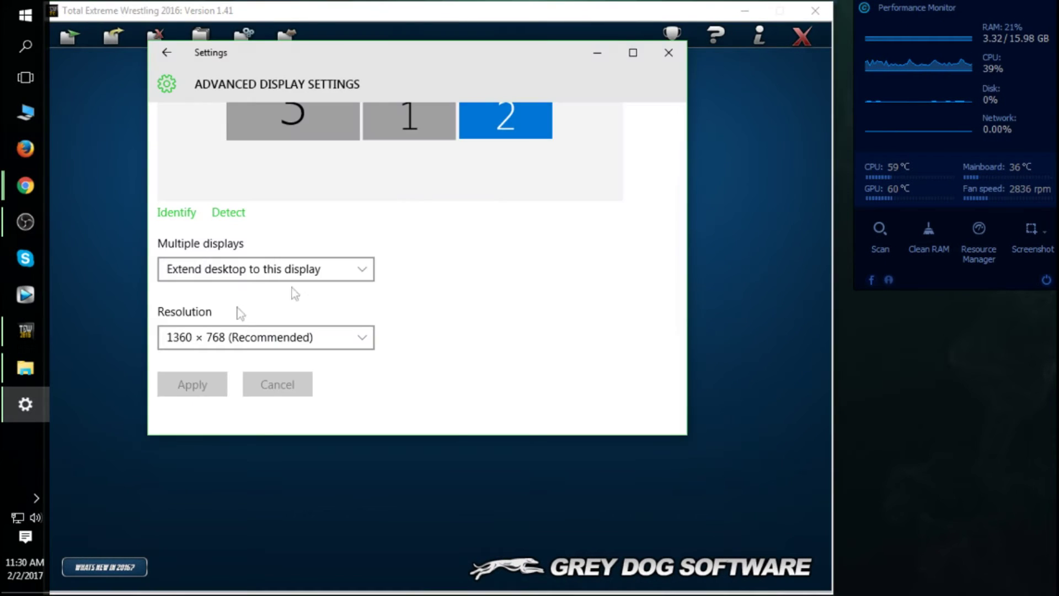
pyautogui.moveTo(338, 51); pyautogui.dragTo(560, 85)
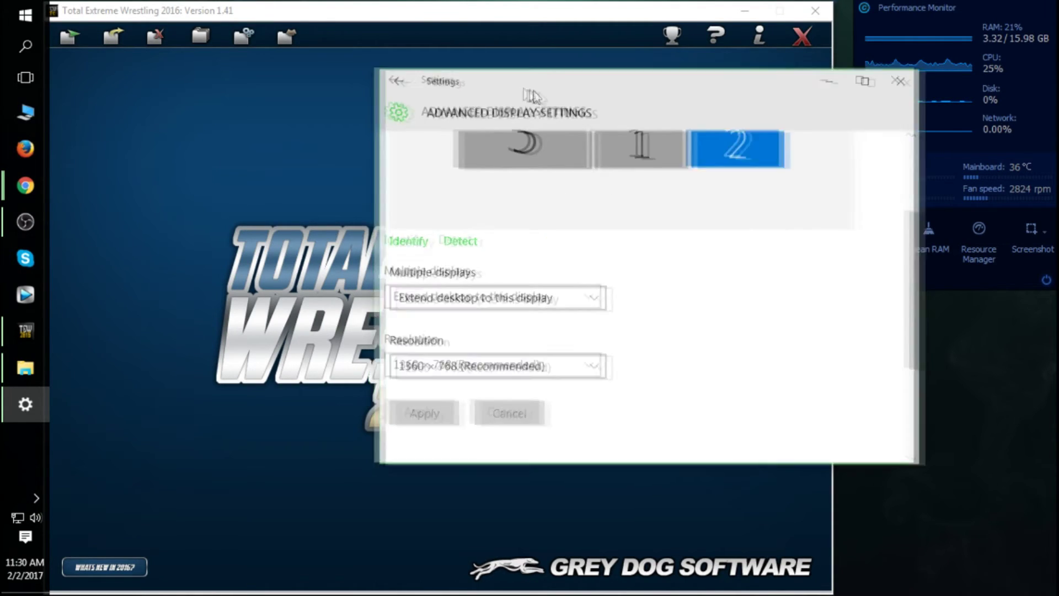
# Step: Set the second display to 1600 × 900, apply it and keep the change
pyautogui.click(617, 385)
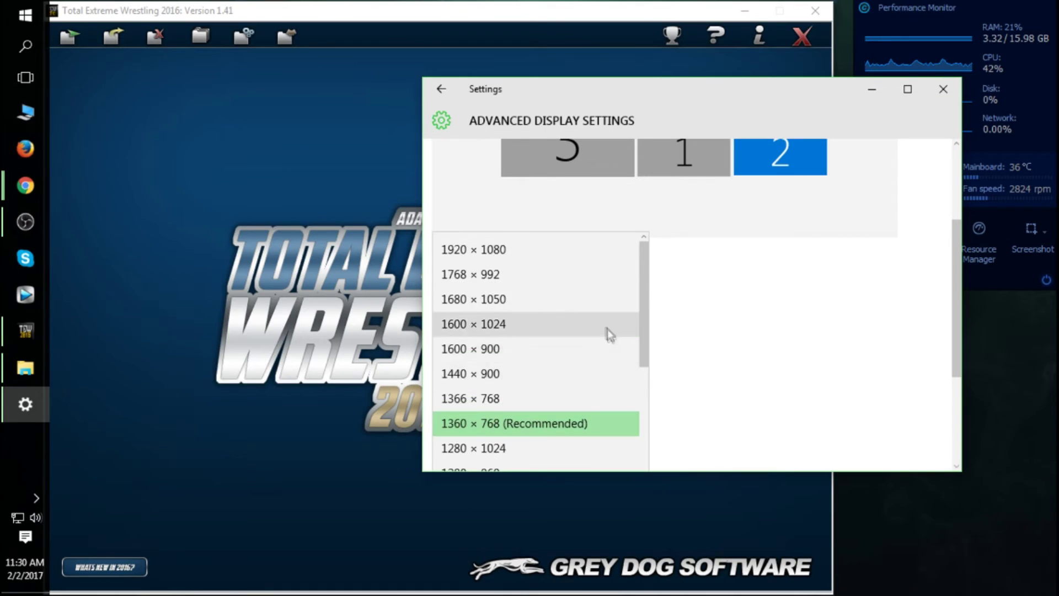
pyautogui.scroll(-3, 607, 331)
pyautogui.scroll(3, 497, 454)
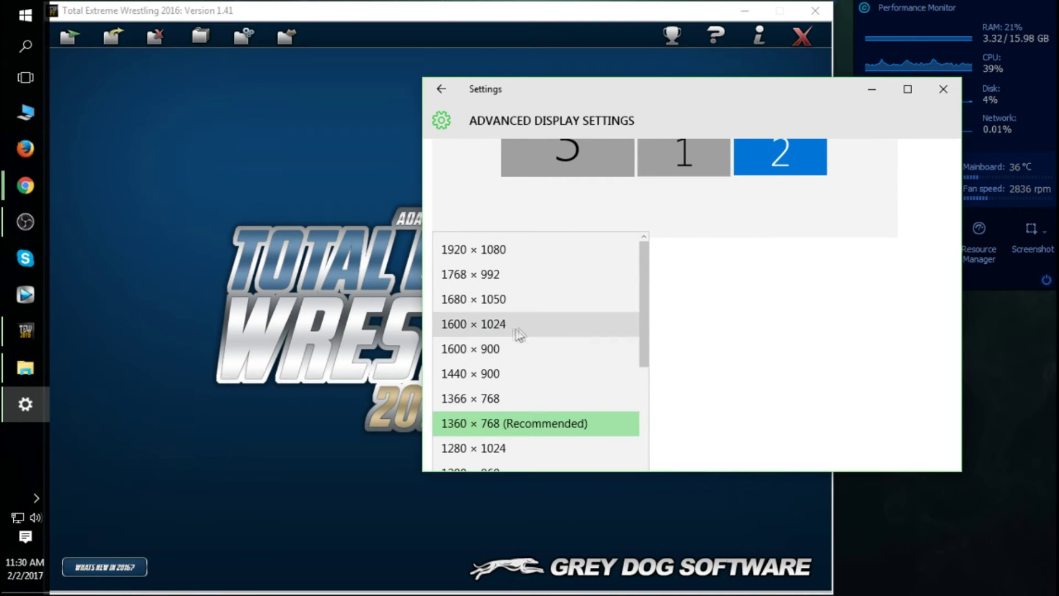
pyautogui.click(515, 348)
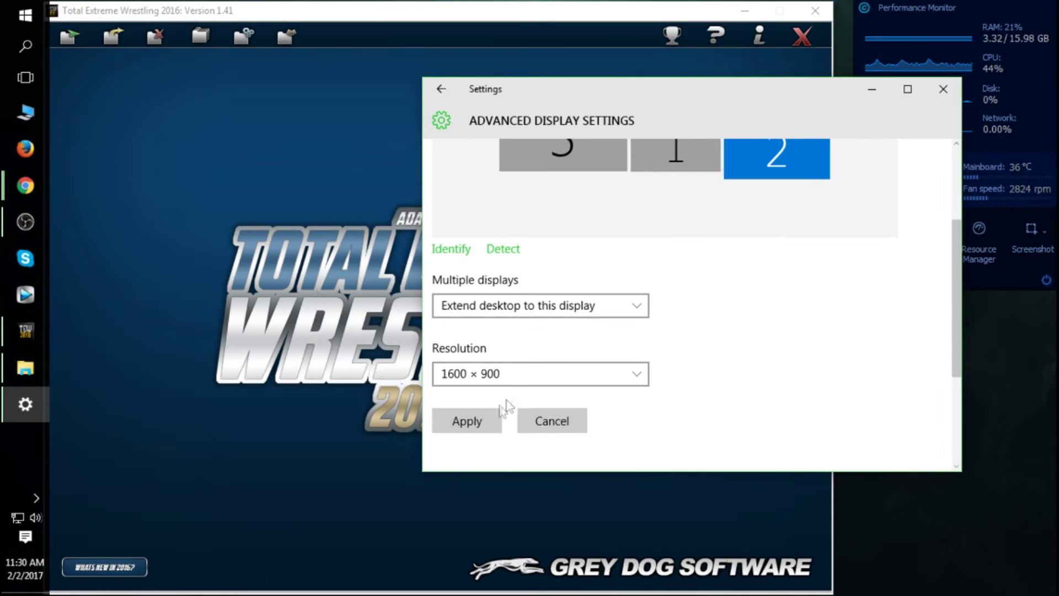
pyautogui.click(480, 422)
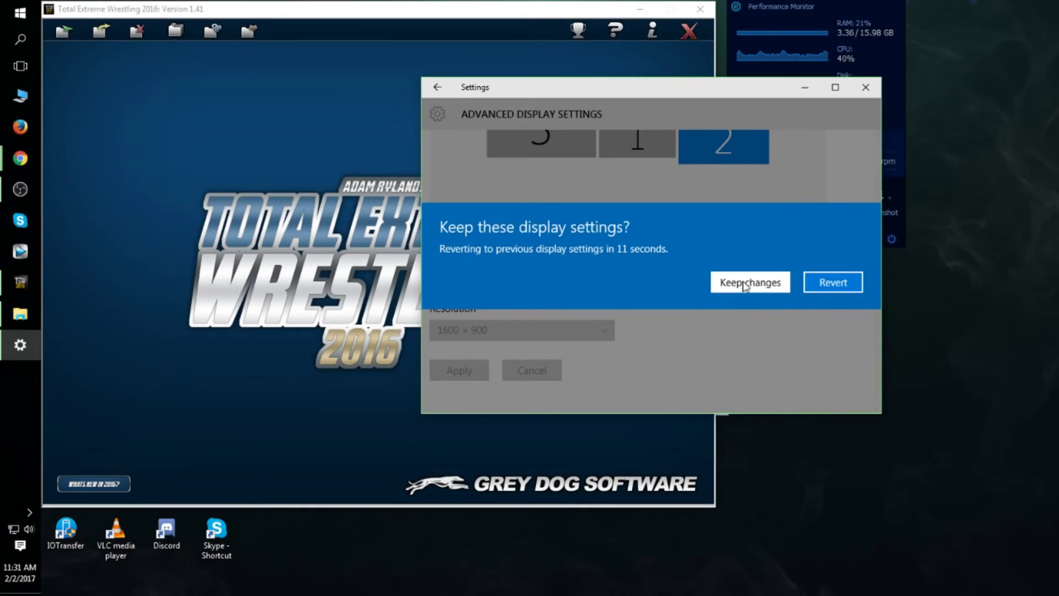
pyautogui.click(748, 282)
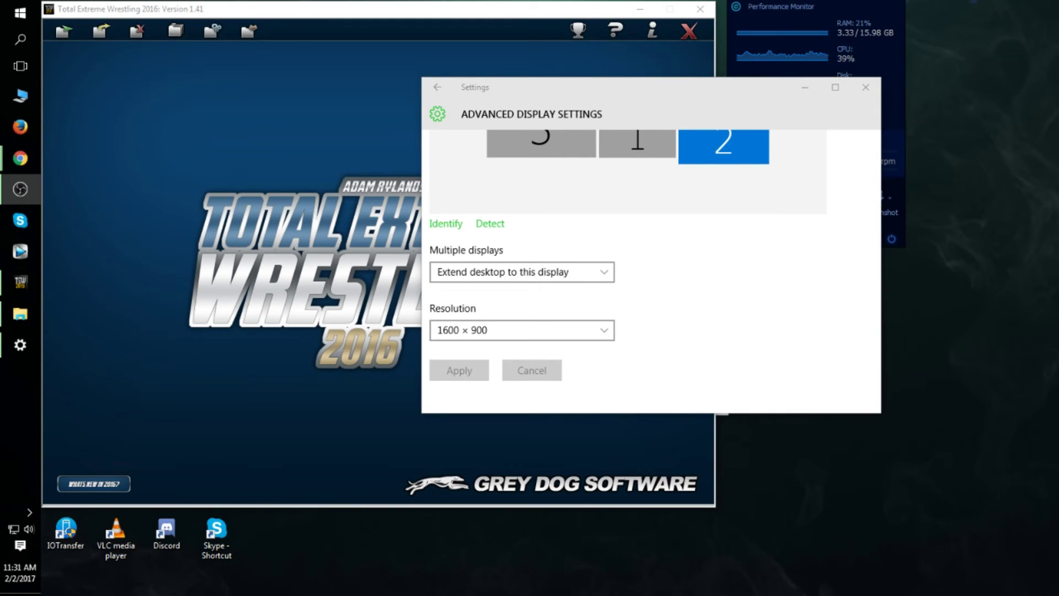
# Step: Move the Settings and game windows and bring Settings in front
pyautogui.moveTo(498, 96); pyautogui.dragTo(711, 196)
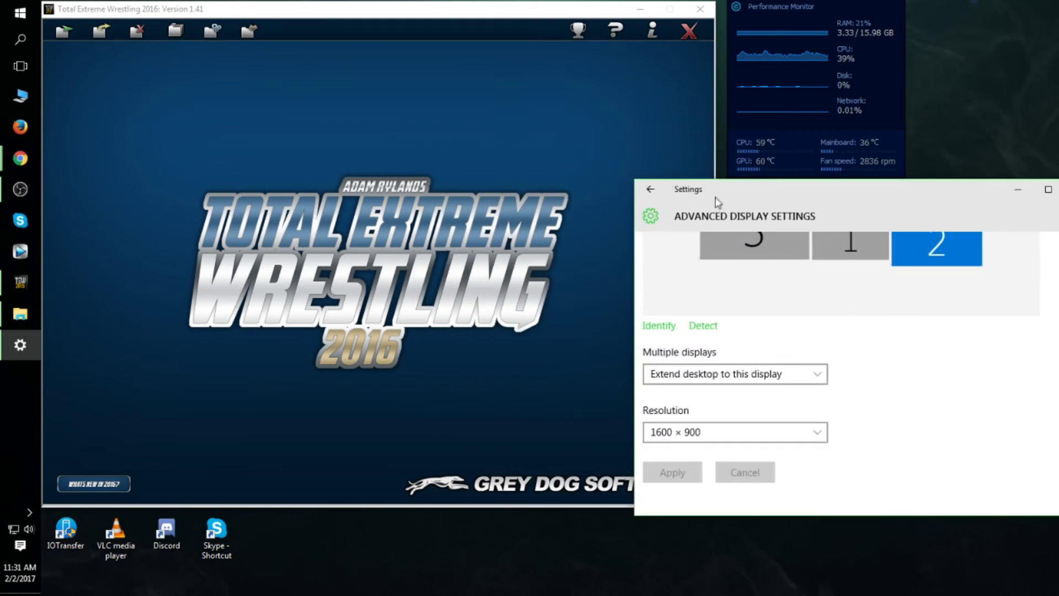
pyautogui.moveTo(343, 9); pyautogui.dragTo(375, 31)
pyautogui.click(940, 323)
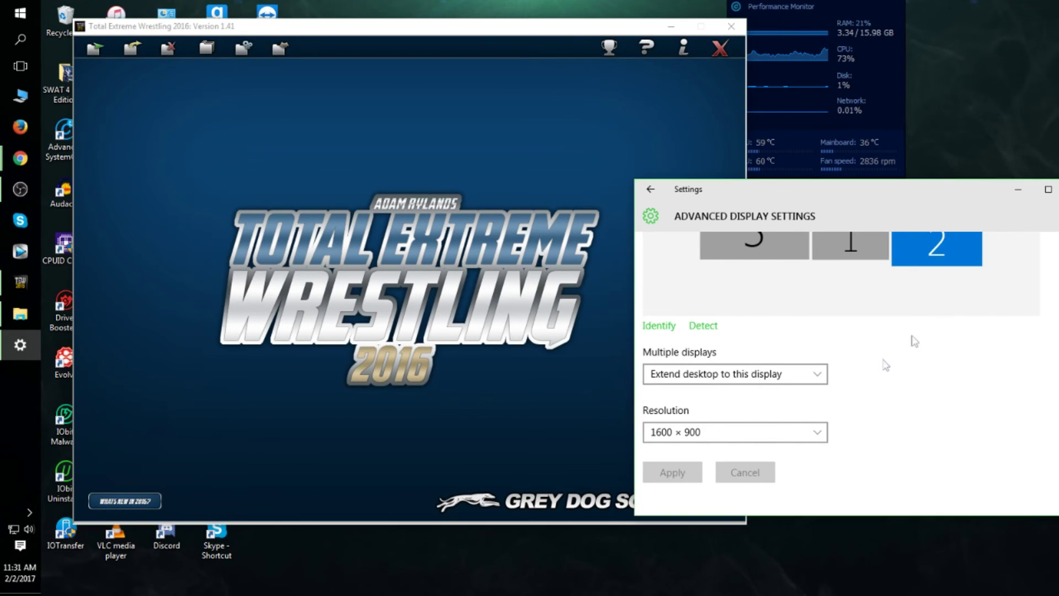
# Step: Restore 1360 × 768 (Recommended), keep it, and reposition the TEW game window
pyautogui.click(734, 432)
pyautogui.click(697, 476)
pyautogui.click(680, 480)
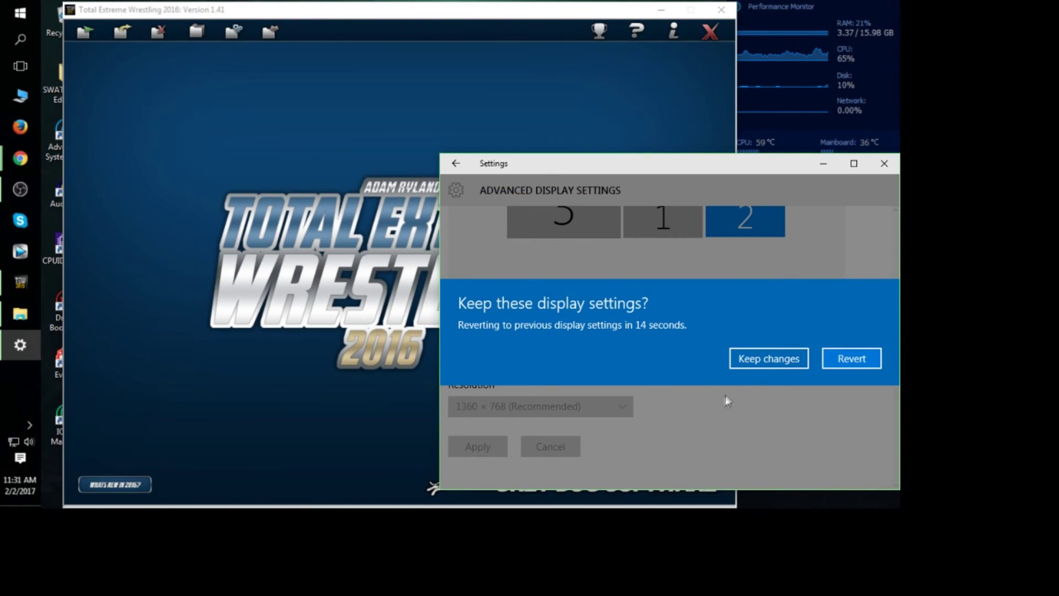
pyautogui.click(757, 366)
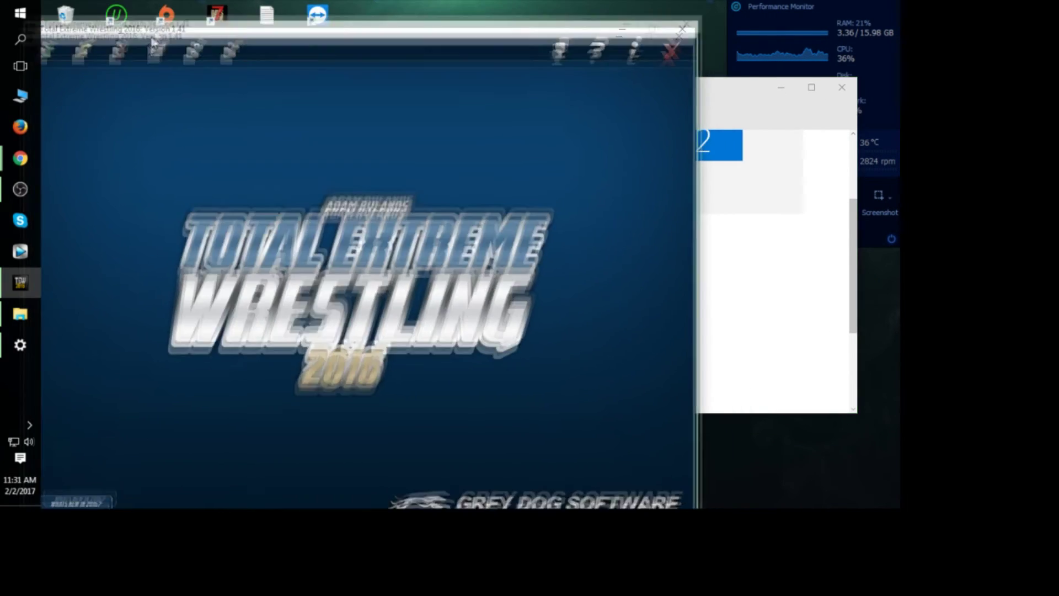
pyautogui.moveTo(154, 43); pyautogui.dragTo(317, 6)
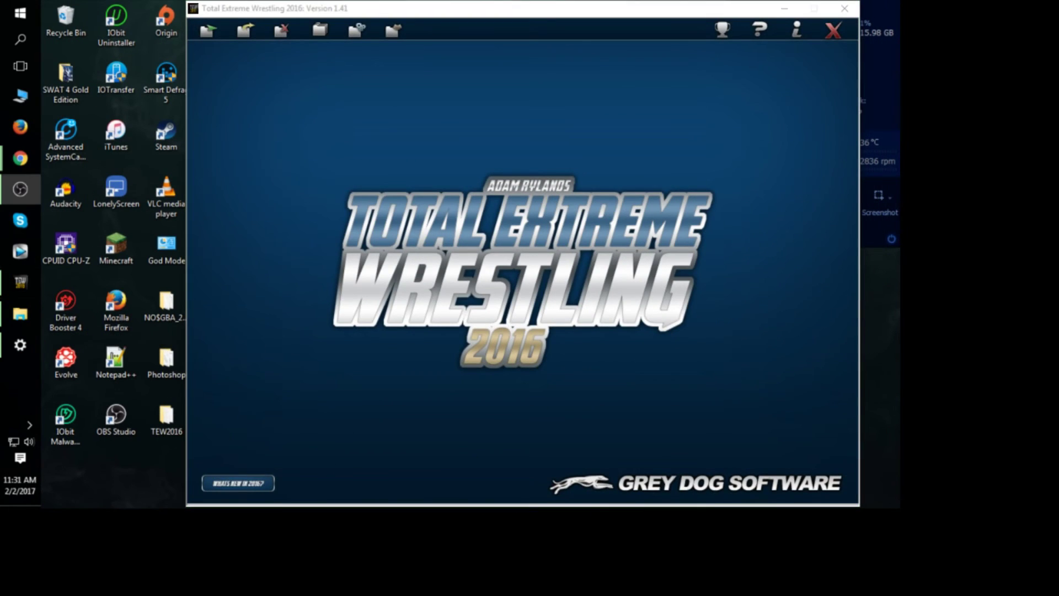
# Step: Bring Settings in front of the game and make its window narrower and taller
pyautogui.moveTo(276, 14); pyautogui.dragTo(132, 16)
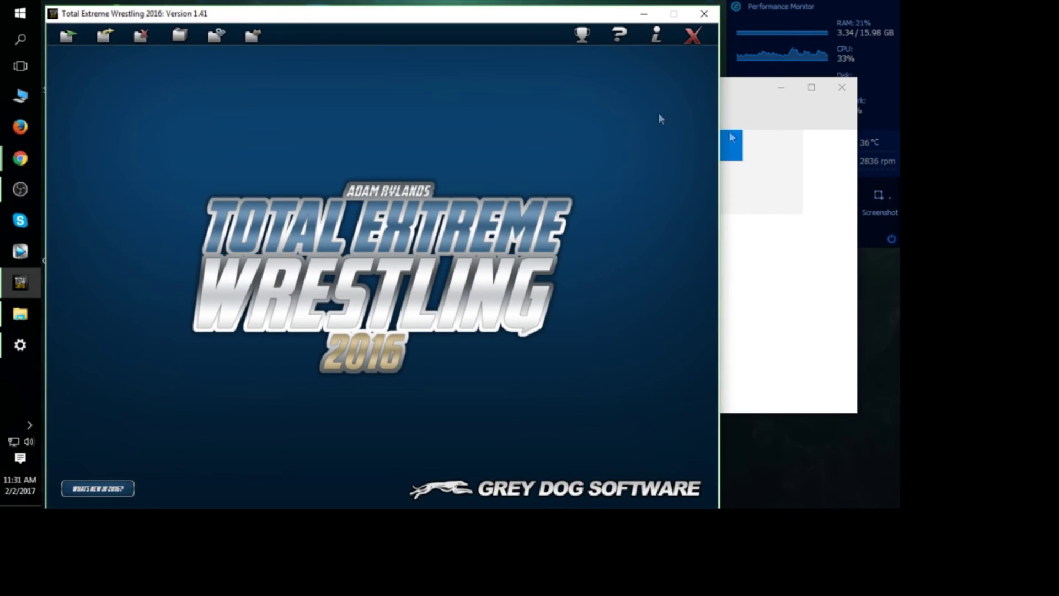
pyautogui.click(826, 204)
pyautogui.moveTo(500, 102); pyautogui.dragTo(293, 143)
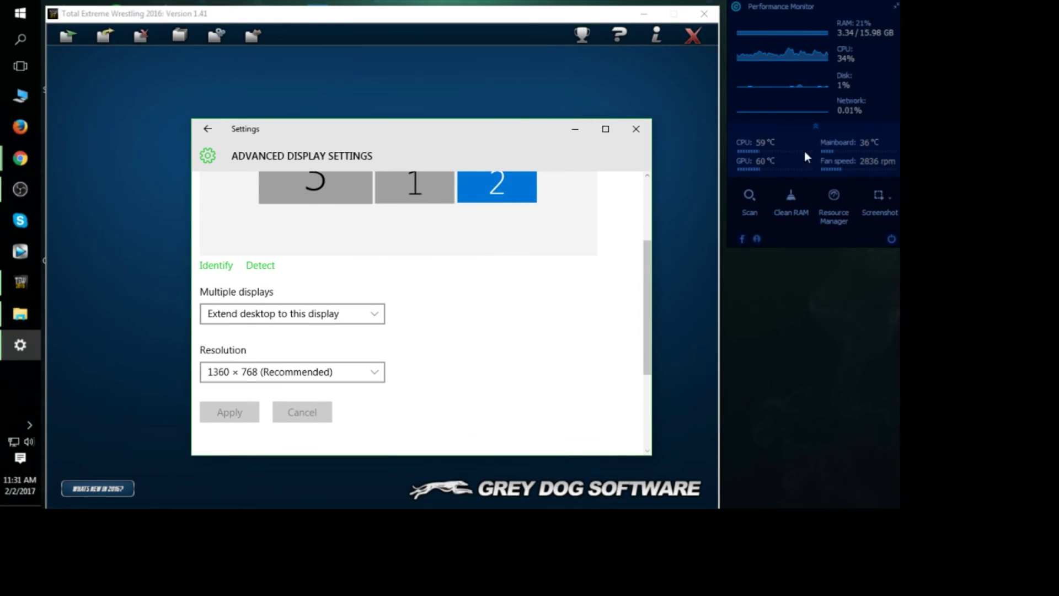
pyautogui.moveTo(192, 455); pyautogui.dragTo(160, 476)
pyautogui.moveTo(306, 127); pyautogui.dragTo(284, 125)
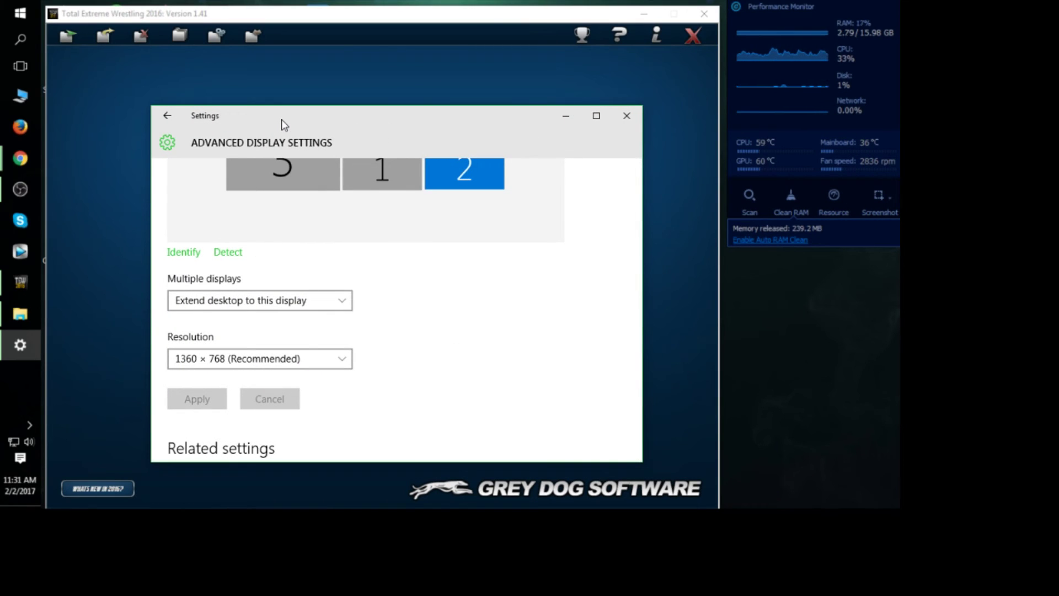
pyautogui.moveTo(270, 122); pyautogui.dragTo(361, 99)
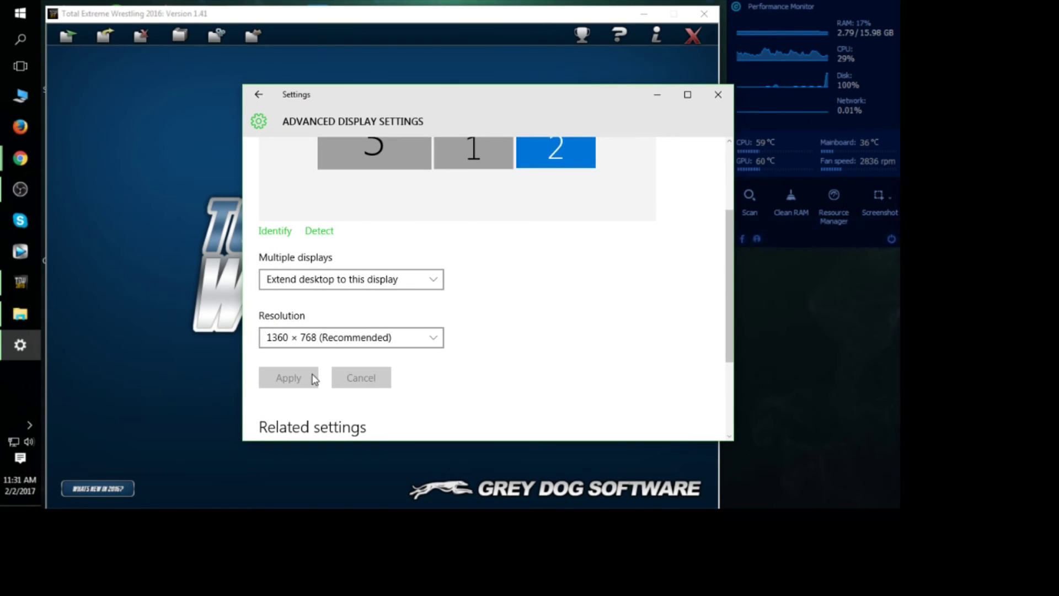
# Step: Confirm Extend desktop and 1360 × 768 (Recommended), then scroll down toward Related settings
pyautogui.click(397, 286)
pyautogui.click(398, 288)
pyautogui.click(381, 338)
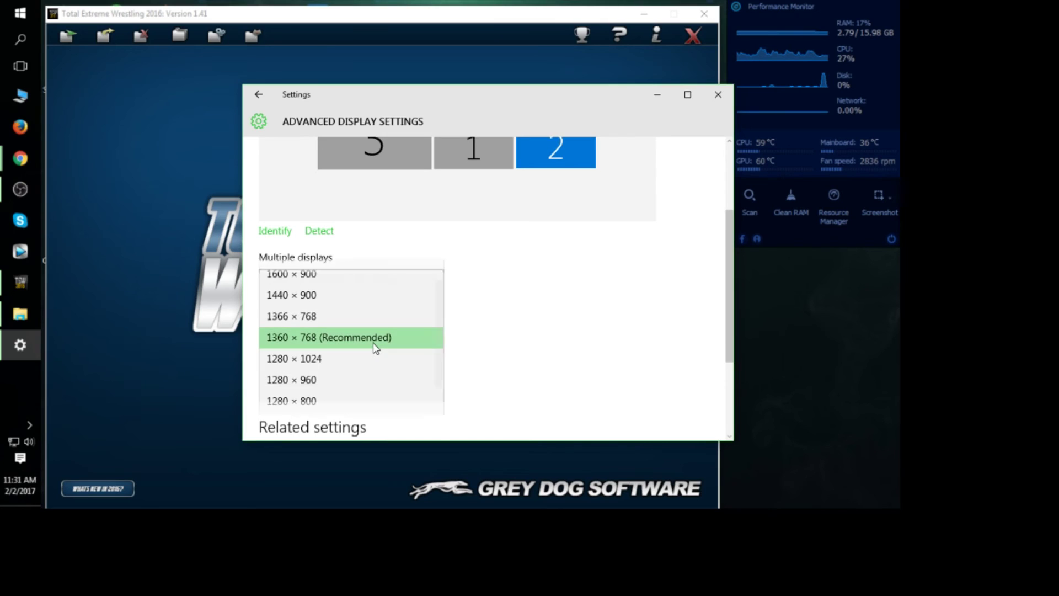
pyautogui.click(428, 342)
pyautogui.scroll(-3, 523, 359)
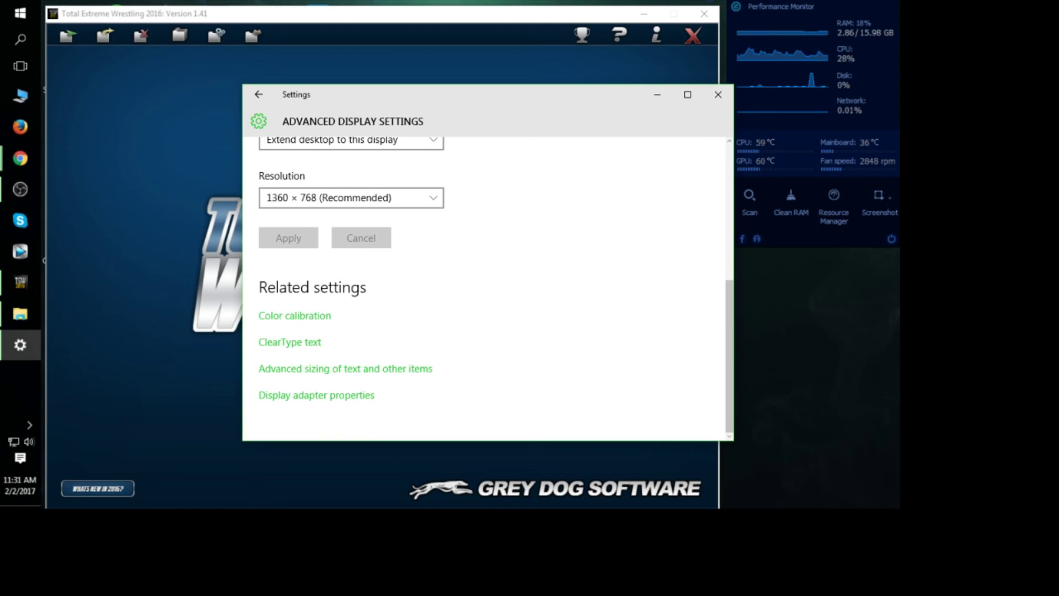
# Step: Nudge the TEW 2016 window up, then narrow the Settings window and park it lower right
pyautogui.click(19, 189)
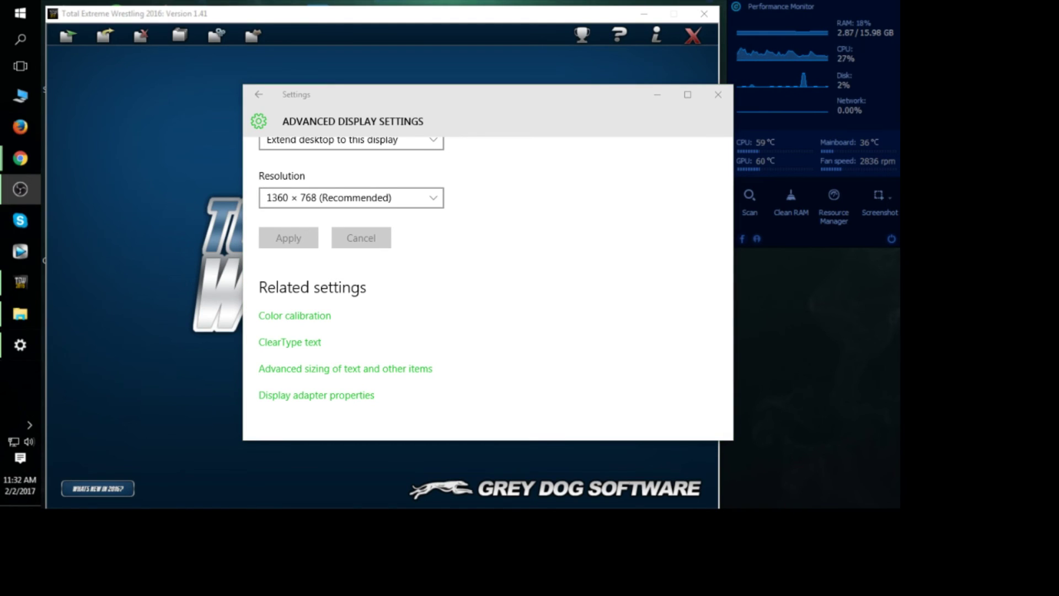
pyautogui.moveTo(415, 104); pyautogui.dragTo(761, 244)
pyautogui.moveTo(153, 18); pyautogui.dragTo(156, 6)
pyautogui.moveTo(739, 245); pyautogui.dragTo(483, 121)
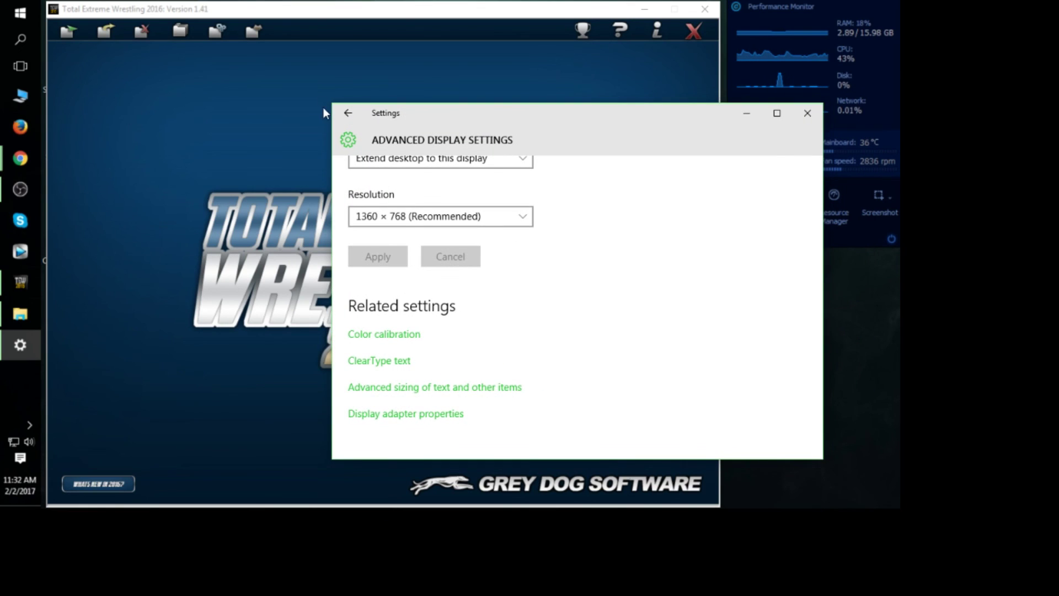
pyautogui.moveTo(327, 104); pyautogui.dragTo(409, 94)
pyautogui.moveTo(559, 118); pyautogui.dragTo(515, 169)
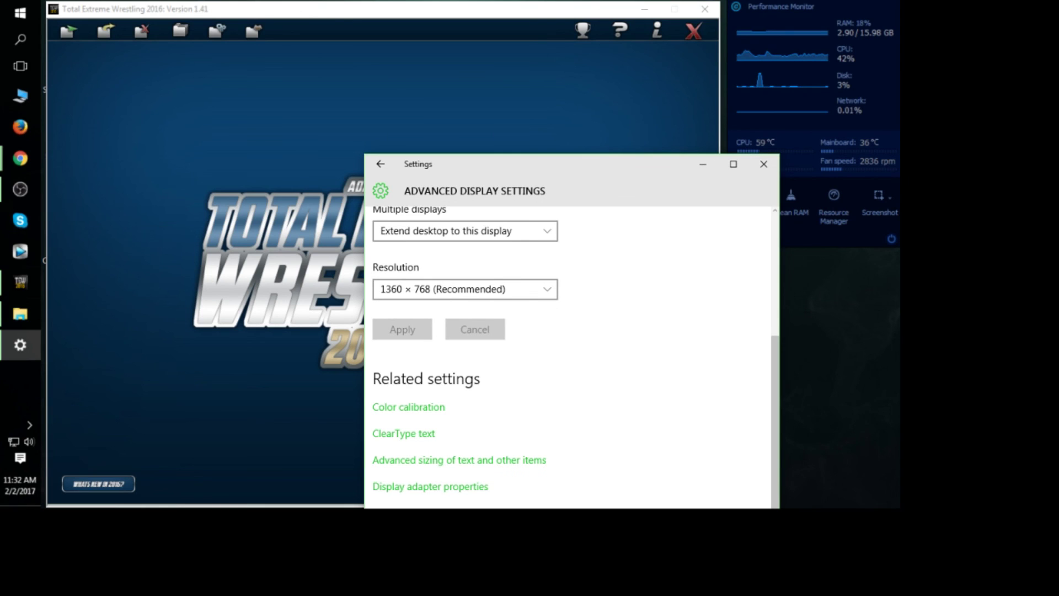